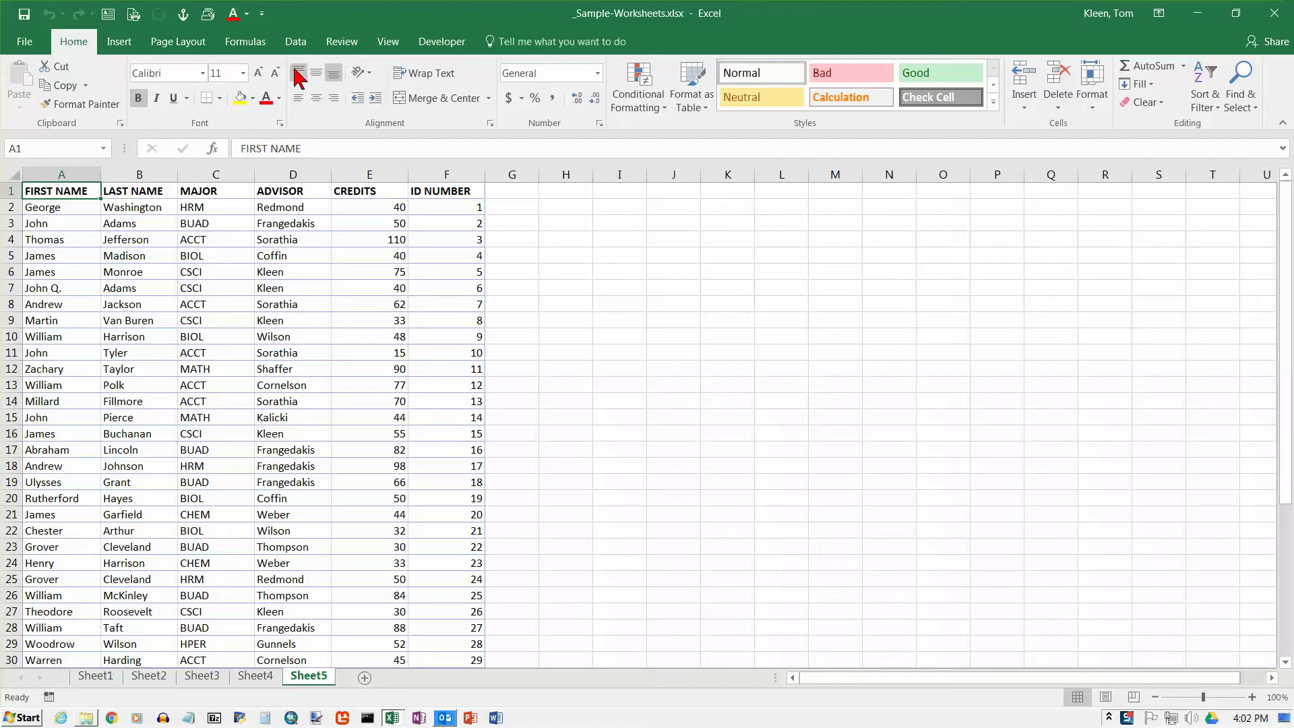
- Switch to the Data ribbon to reach the sort and filter tools for Sheet5's student list
left_click(298, 43)
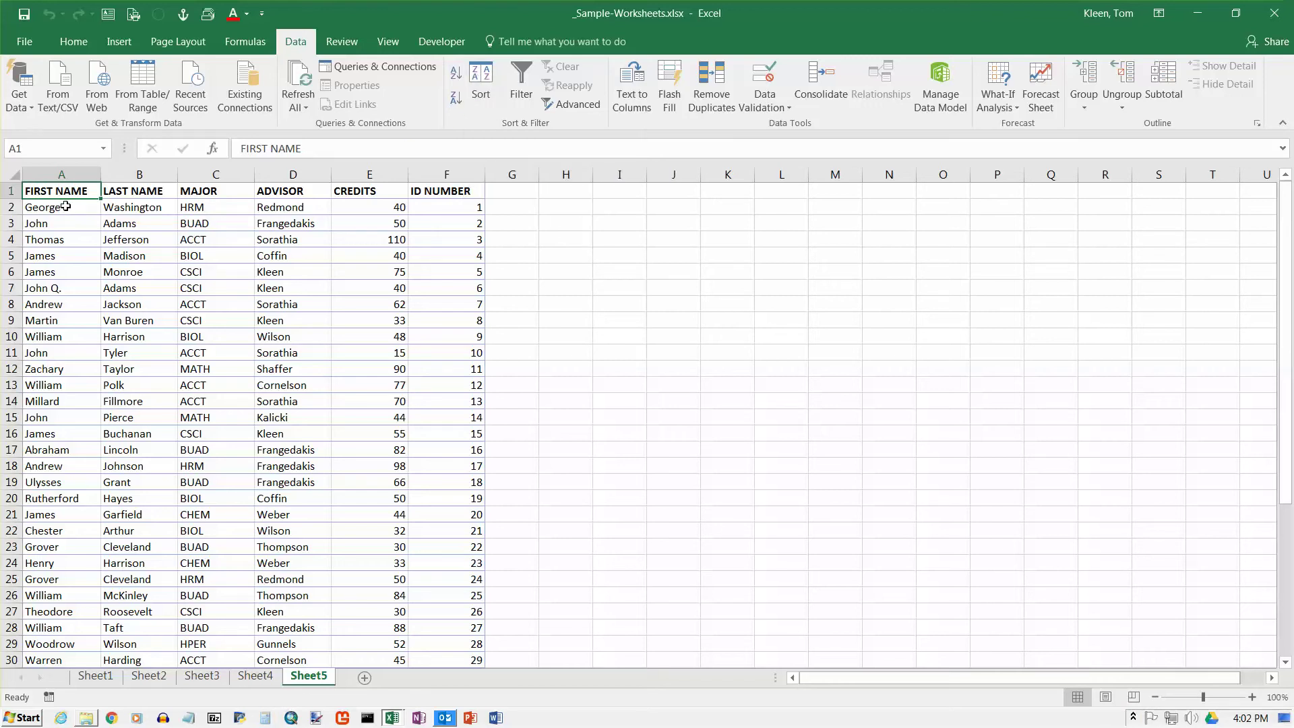
- Sort the student list A to Z by LAST NAME and locate the Harrison entry
left_click(143, 208)
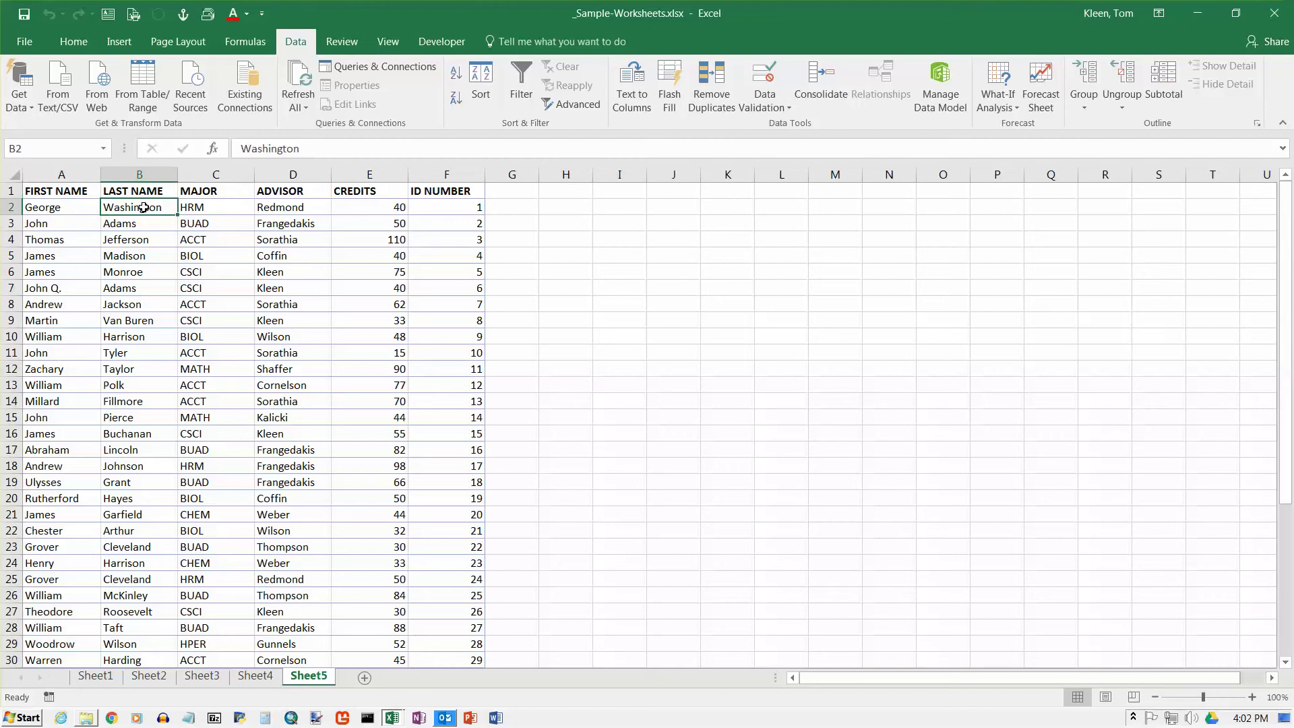
left_click(456, 74)
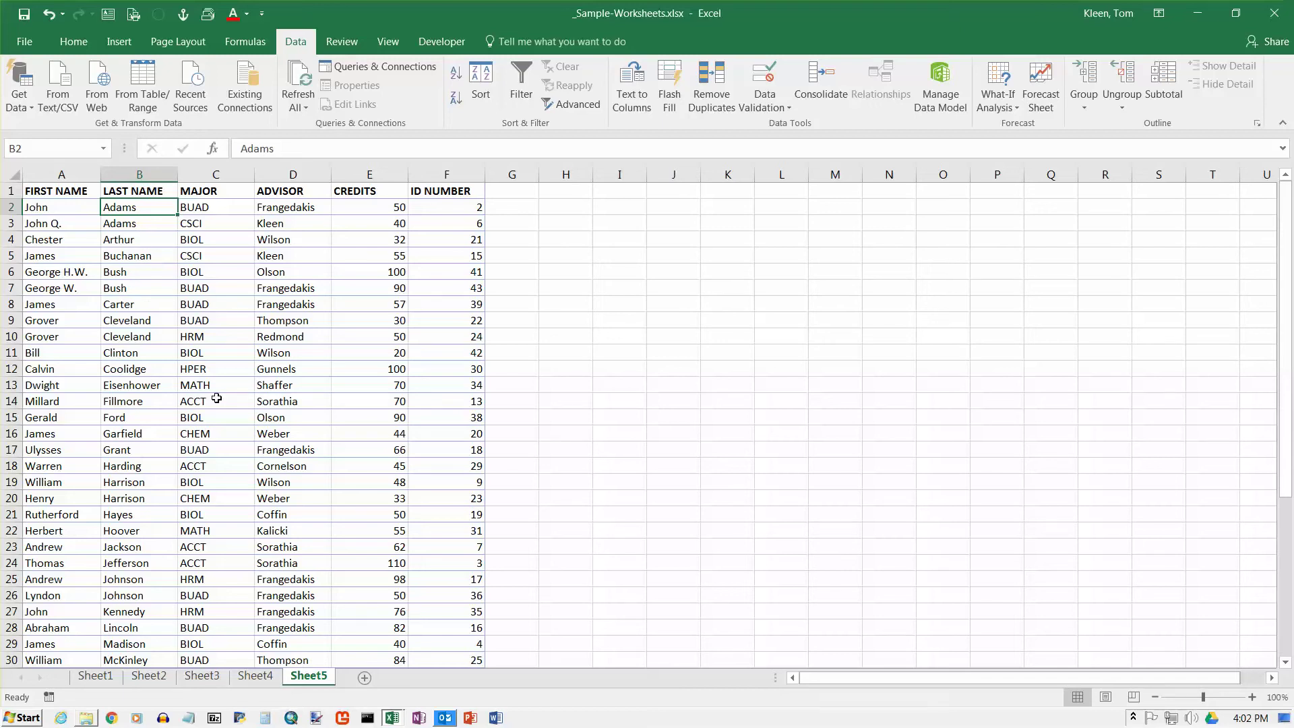
left_click(125, 486)
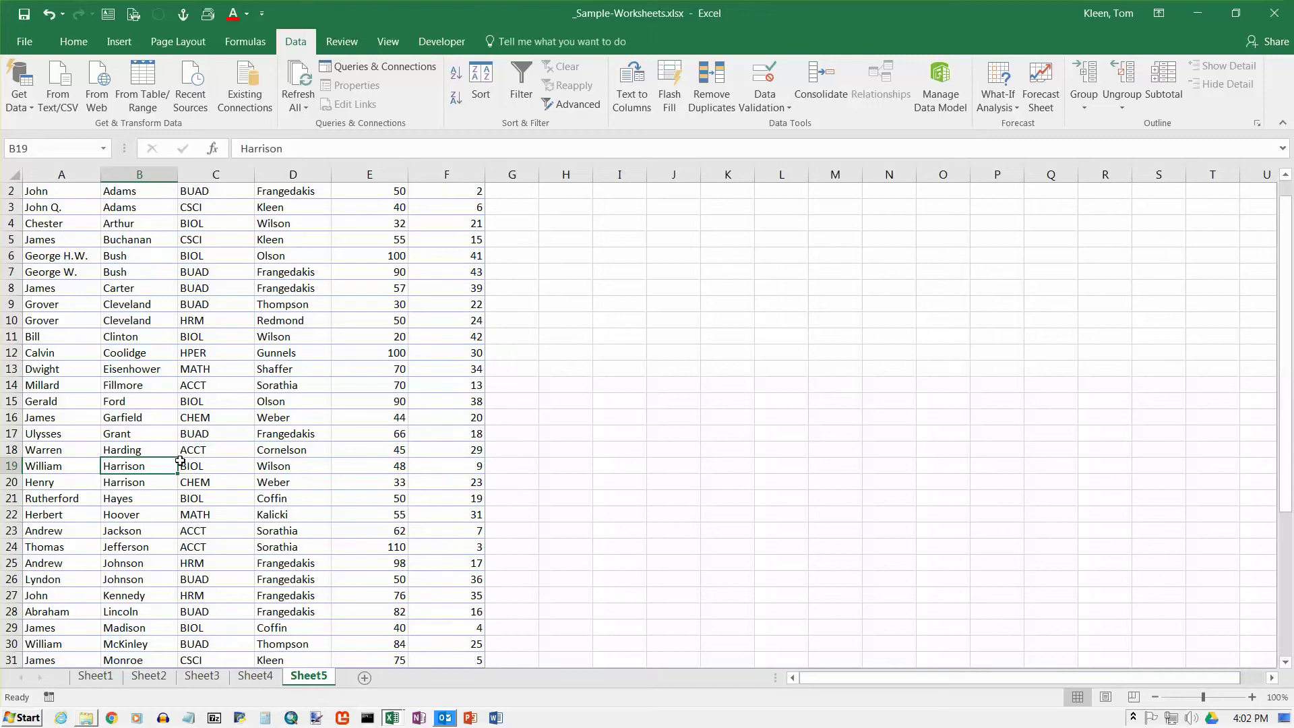
scroll(131, 475, "down", 1)
- Select the Harrison, Johnson and Roosevelt name pairs to inspect the shared last names
left_click(84, 439)
left_click_drag(84, 440, 121, 450)
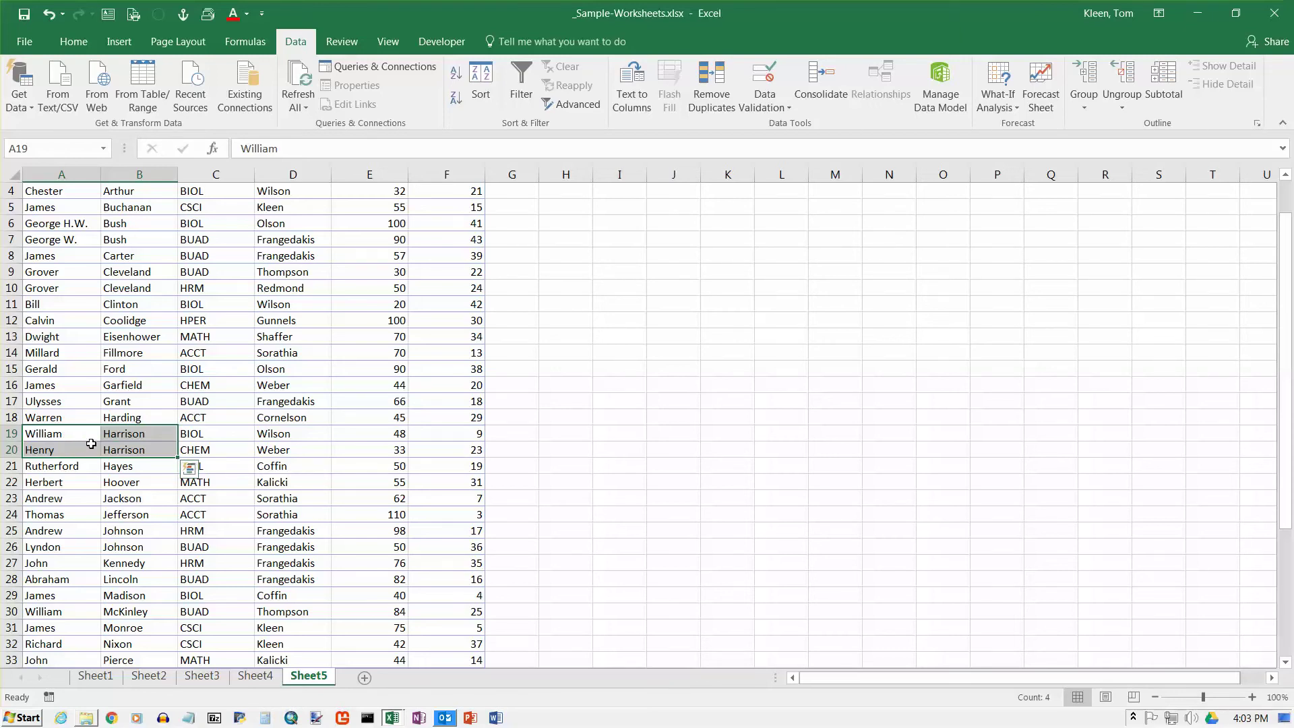
left_click(54, 434)
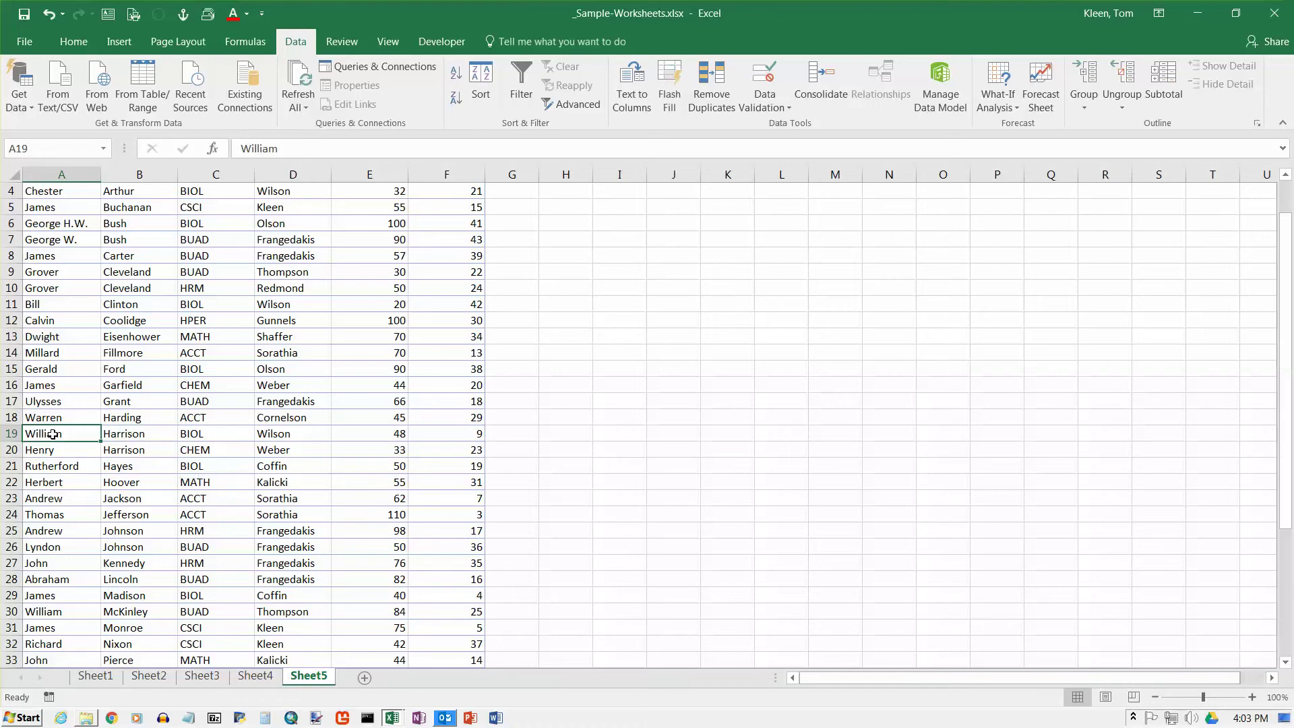
left_click_drag(50, 529, 119, 543)
scroll(40, 438, "down", 2)
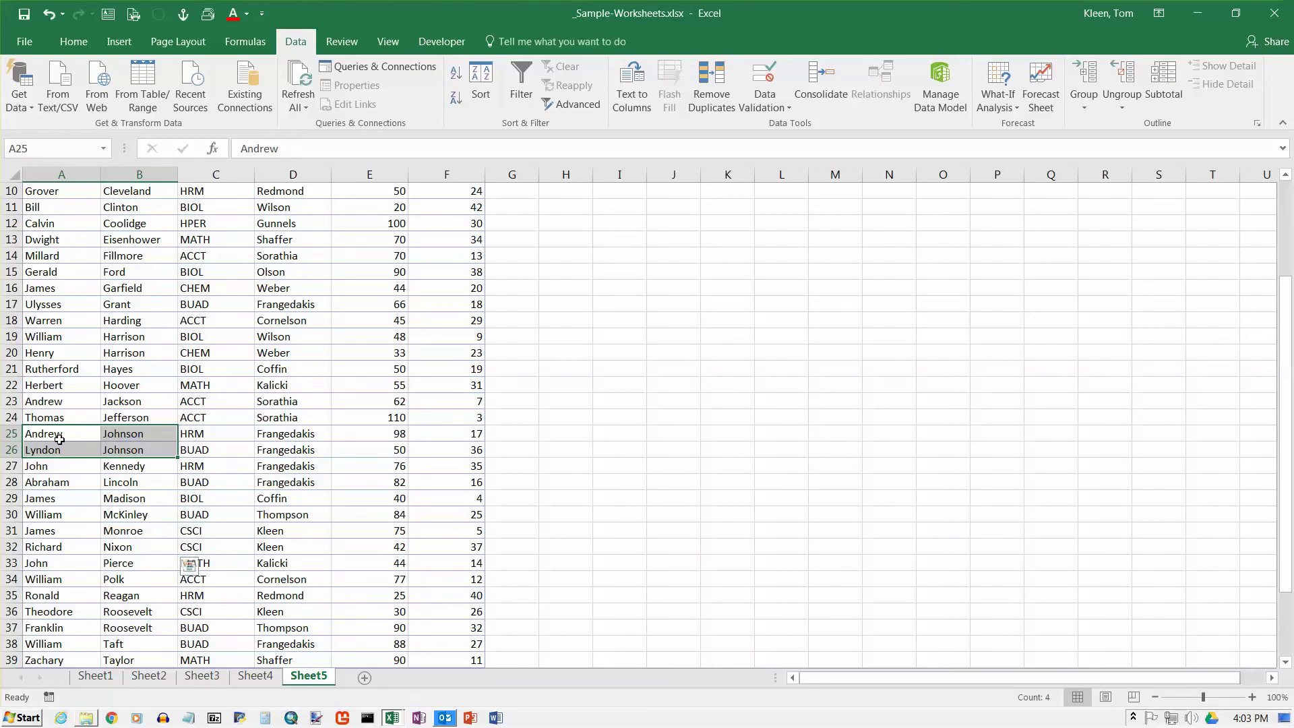
scroll(135, 471, "down", 2)
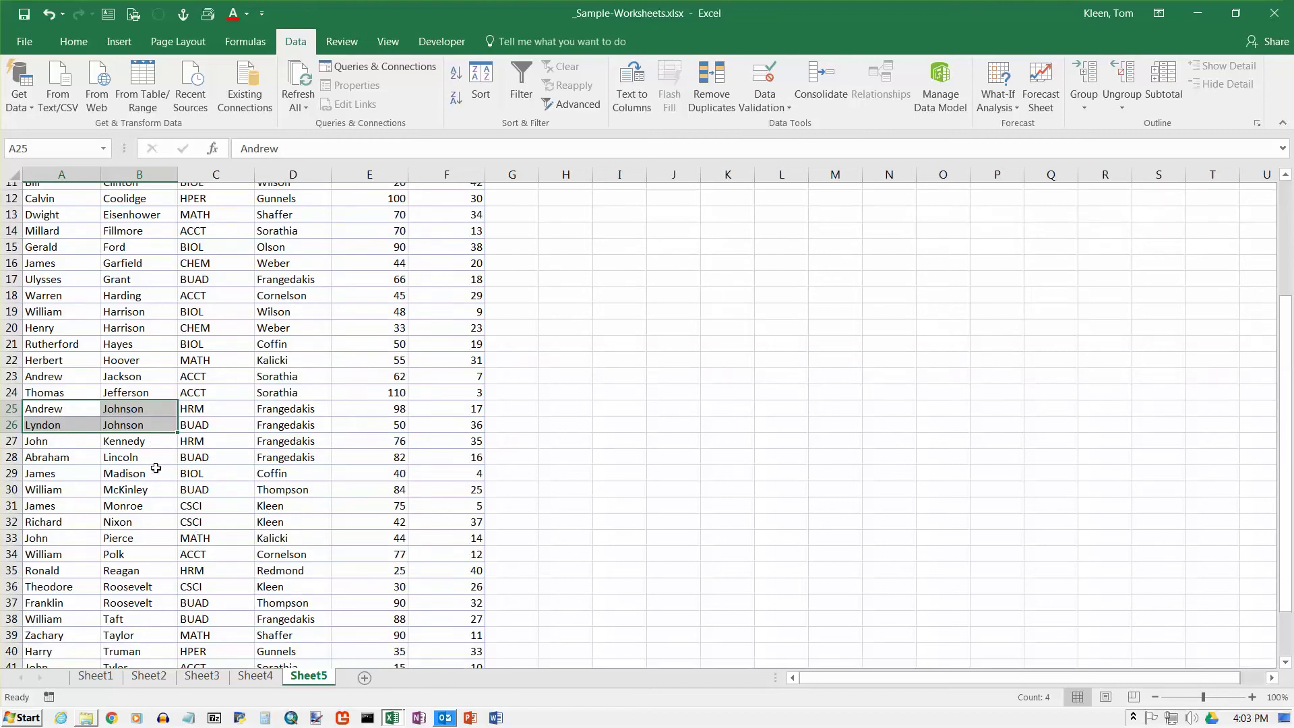
left_click_drag(58, 514, 131, 531)
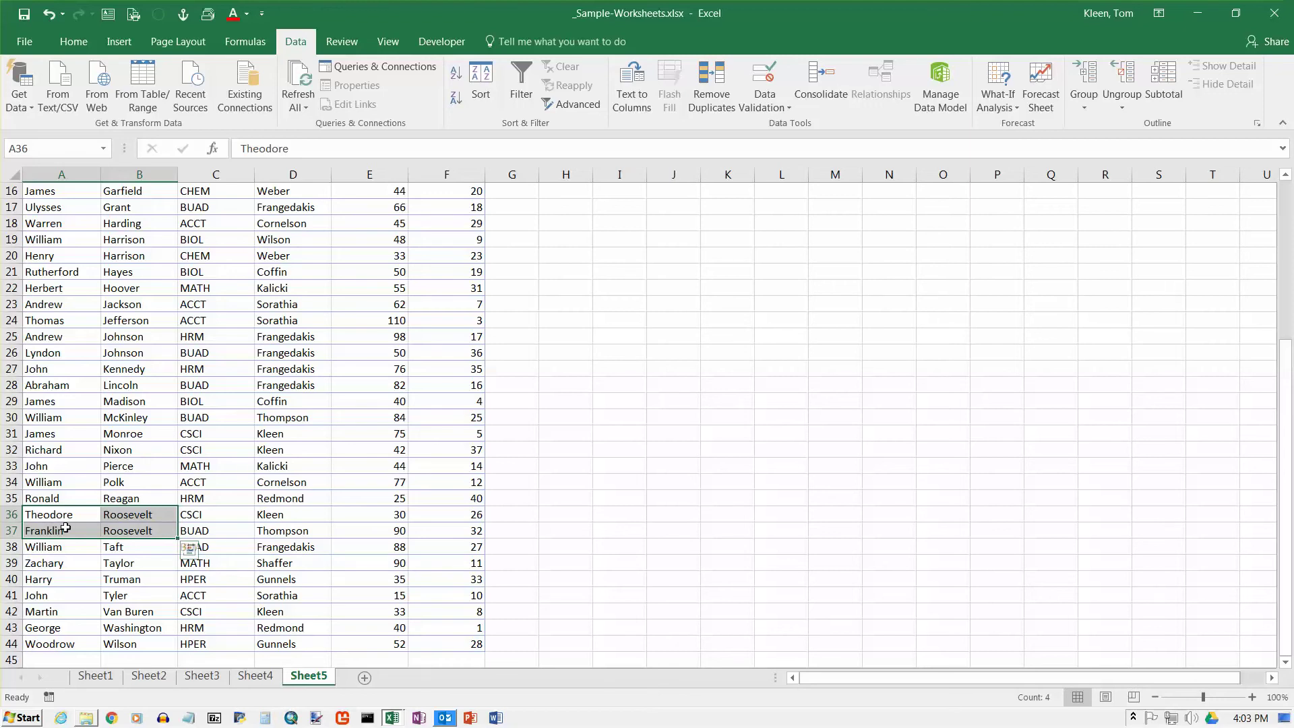
scroll(125, 521, "up", 5)
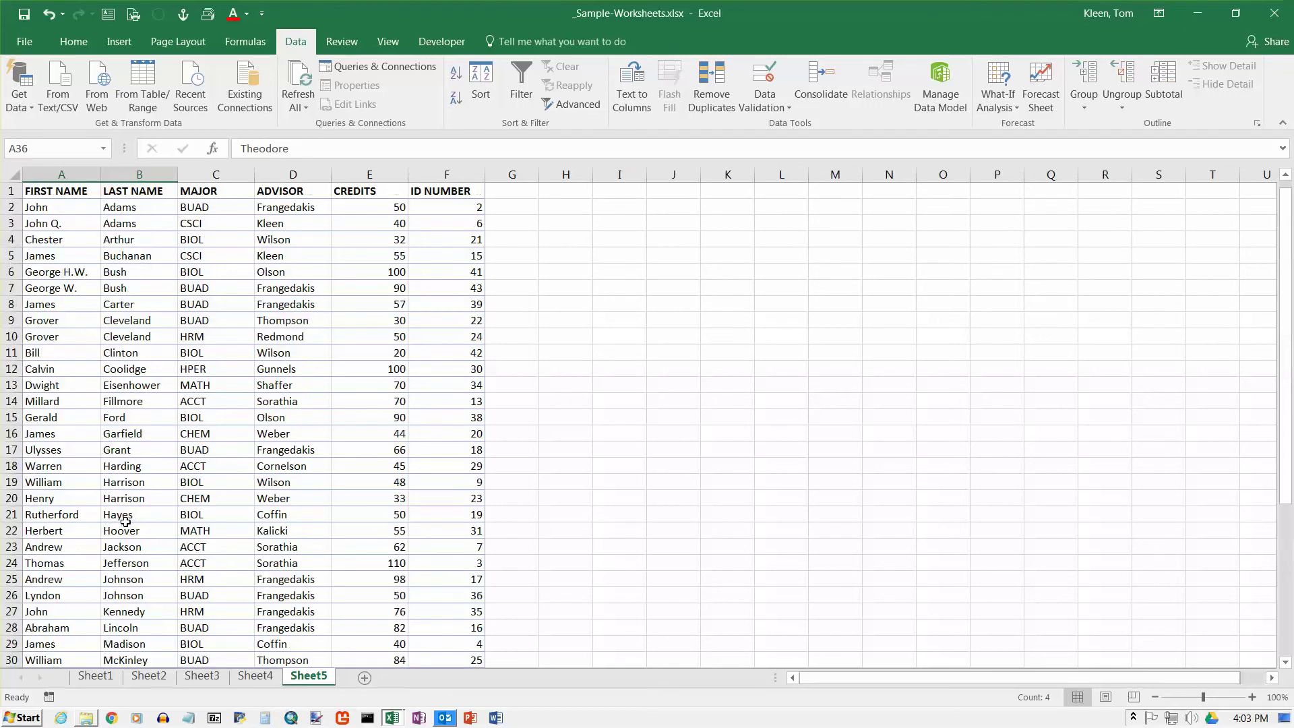
left_click(144, 211)
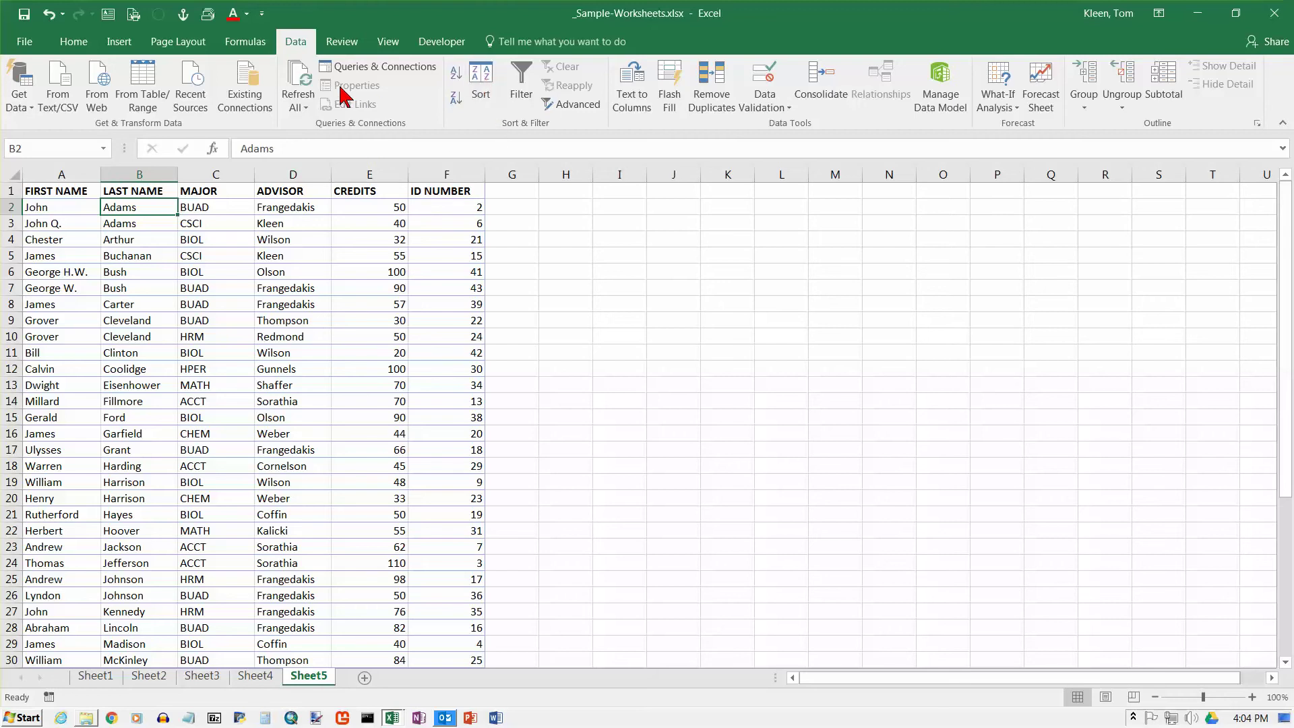
left_click(482, 82)
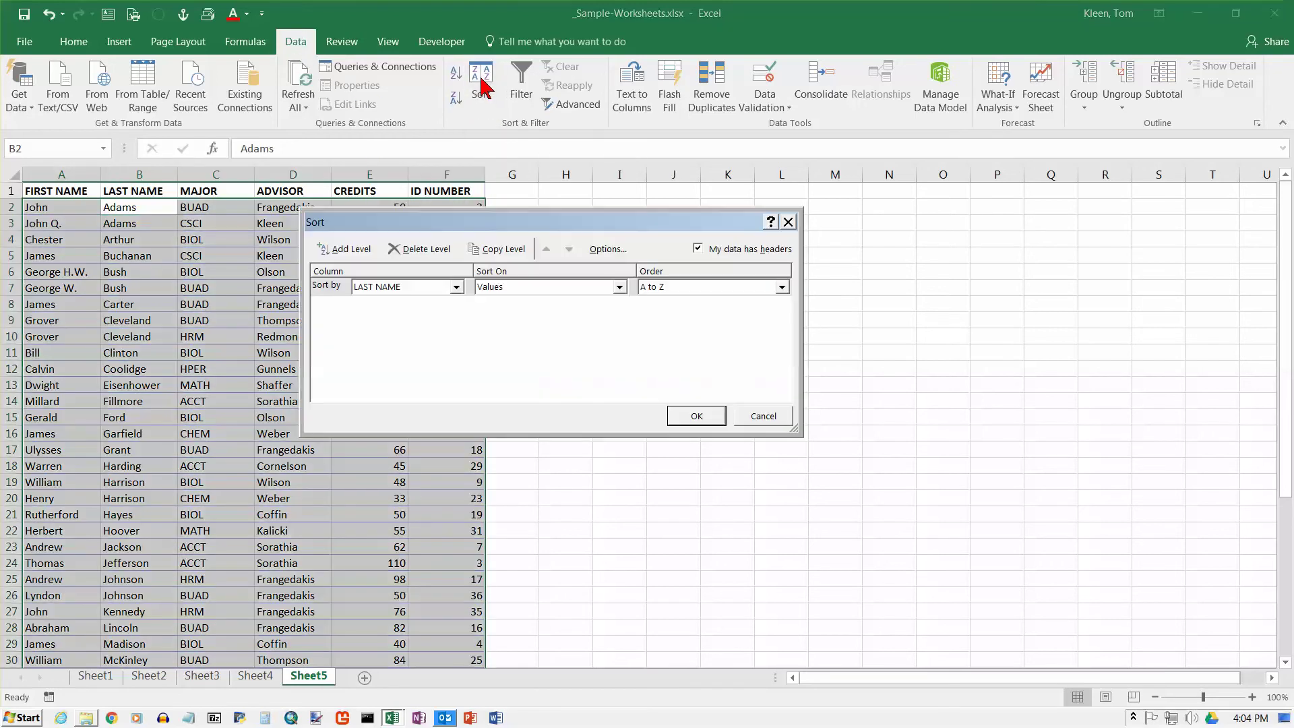
left_click_drag(499, 229, 709, 214)
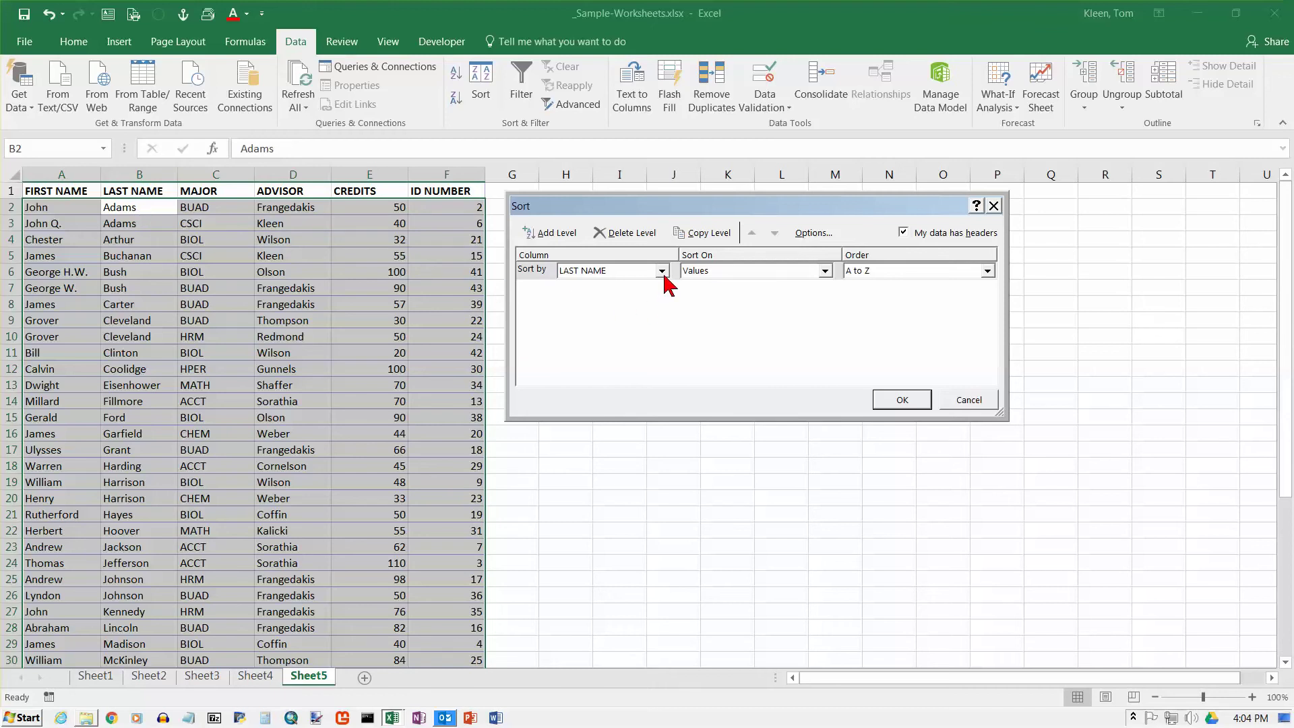
left_click(824, 272)
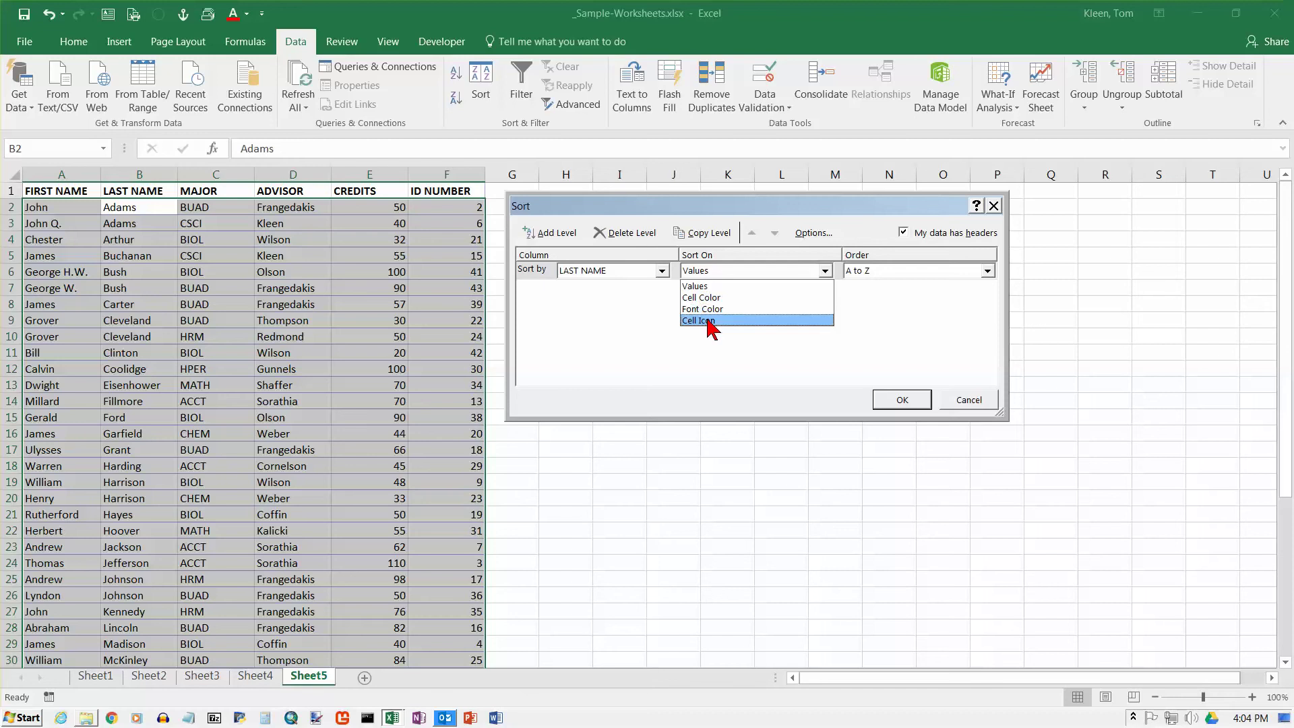
left_click(718, 285)
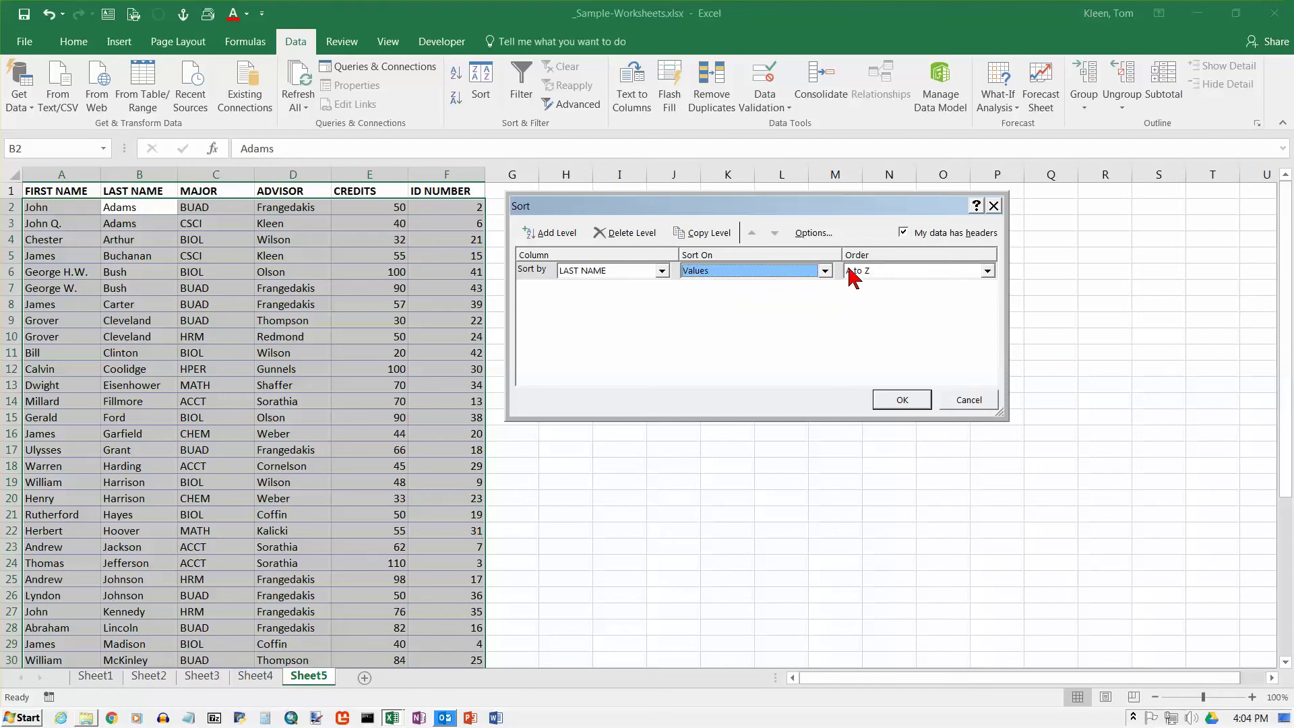
left_click(988, 271)
left_click(989, 272)
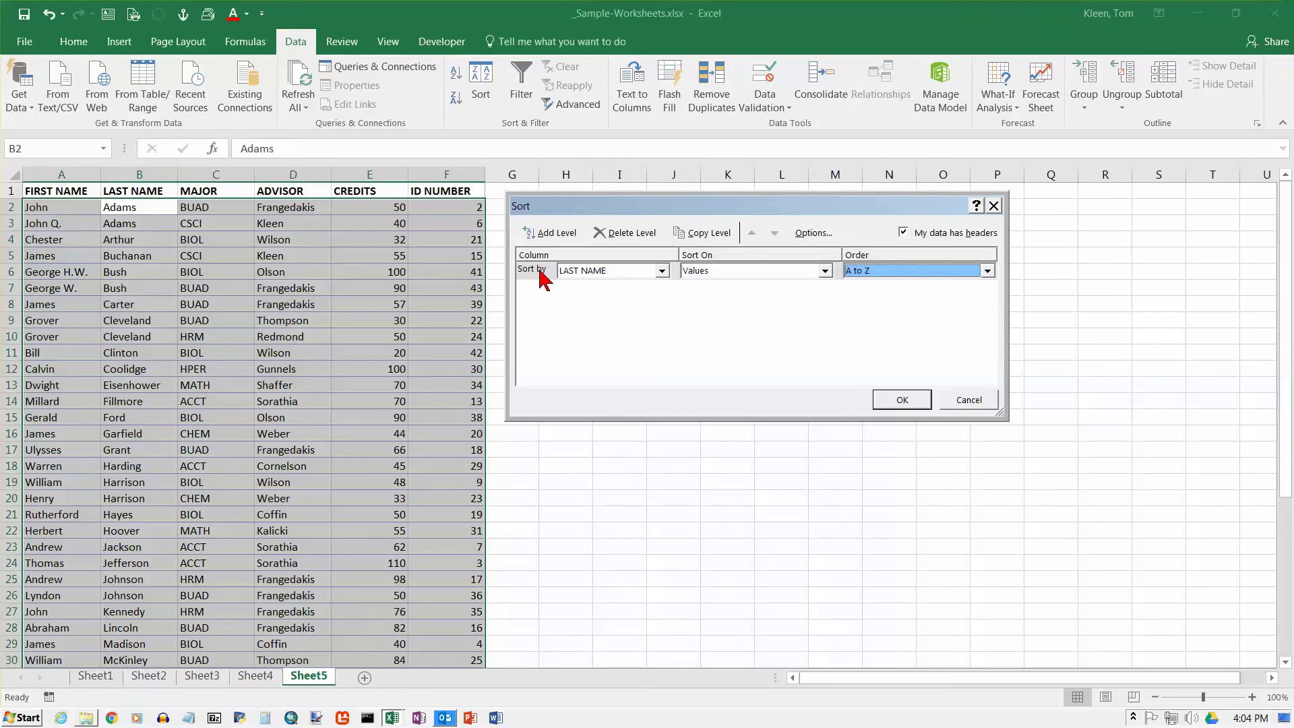
left_click(557, 236)
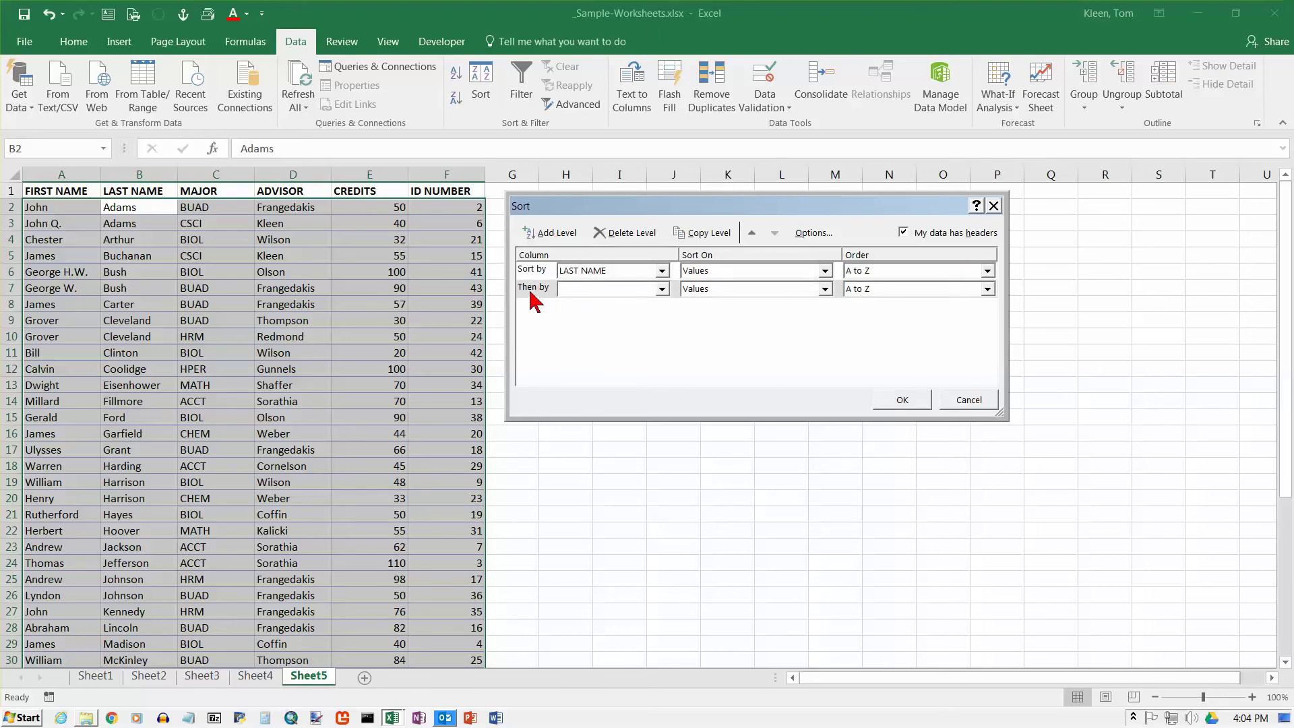
left_click(662, 289)
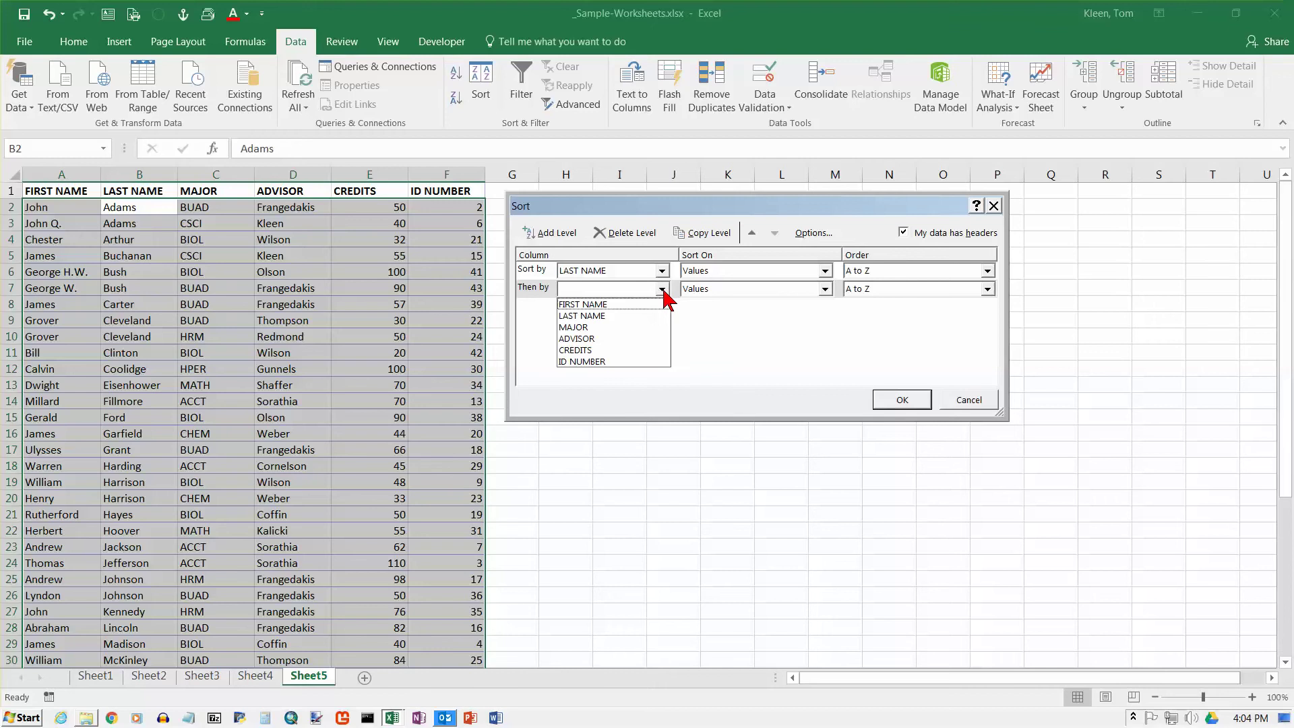
left_click(627, 304)
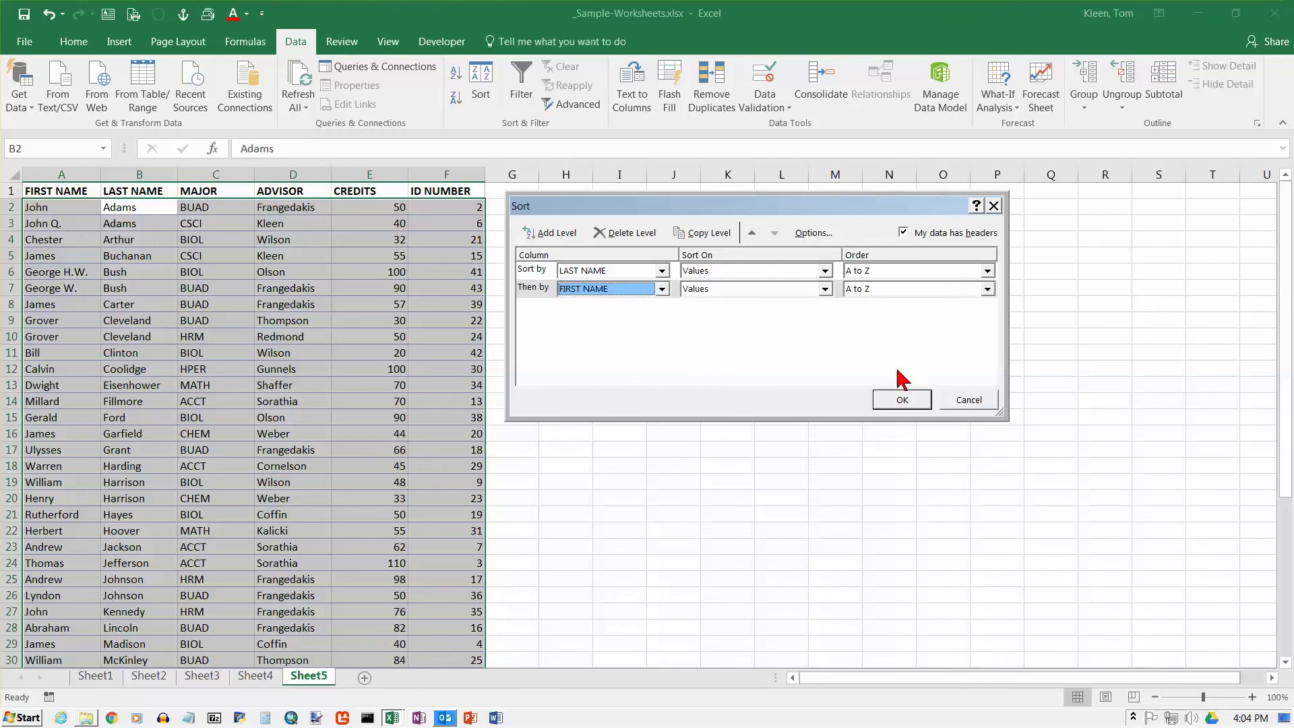
left_click(903, 400)
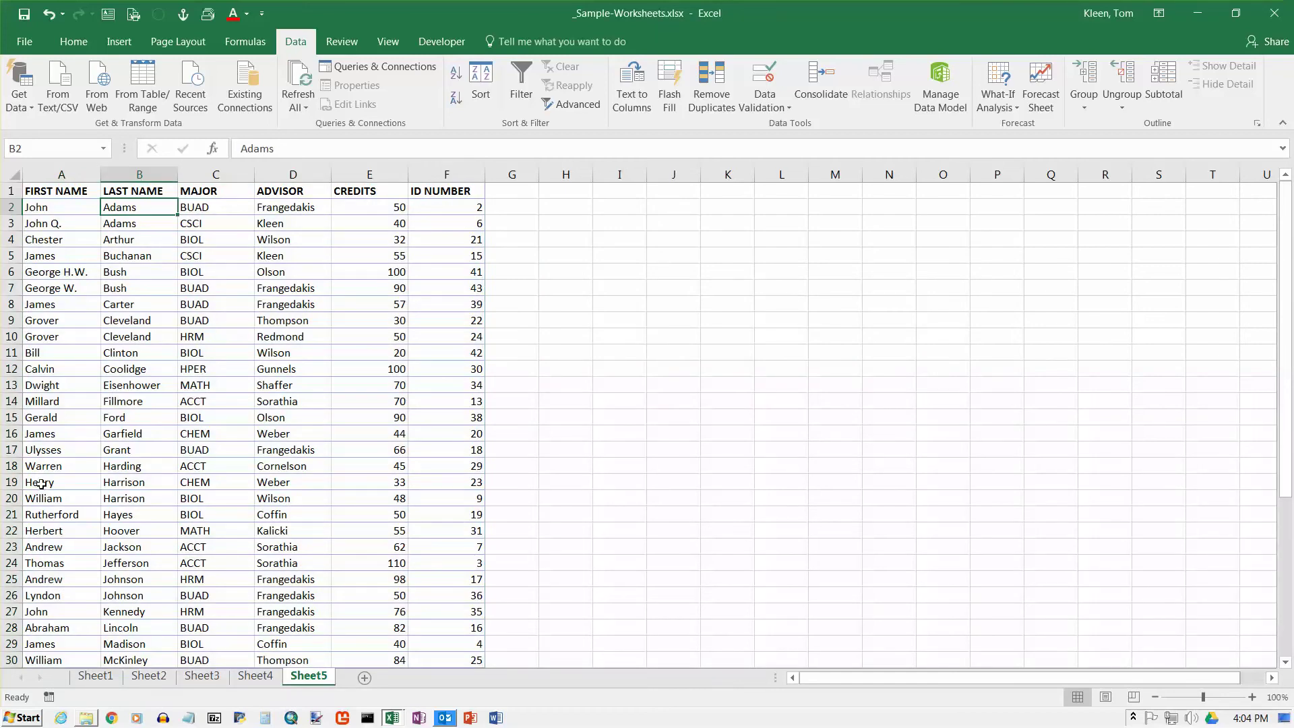
left_click_drag(34, 480, 110, 500)
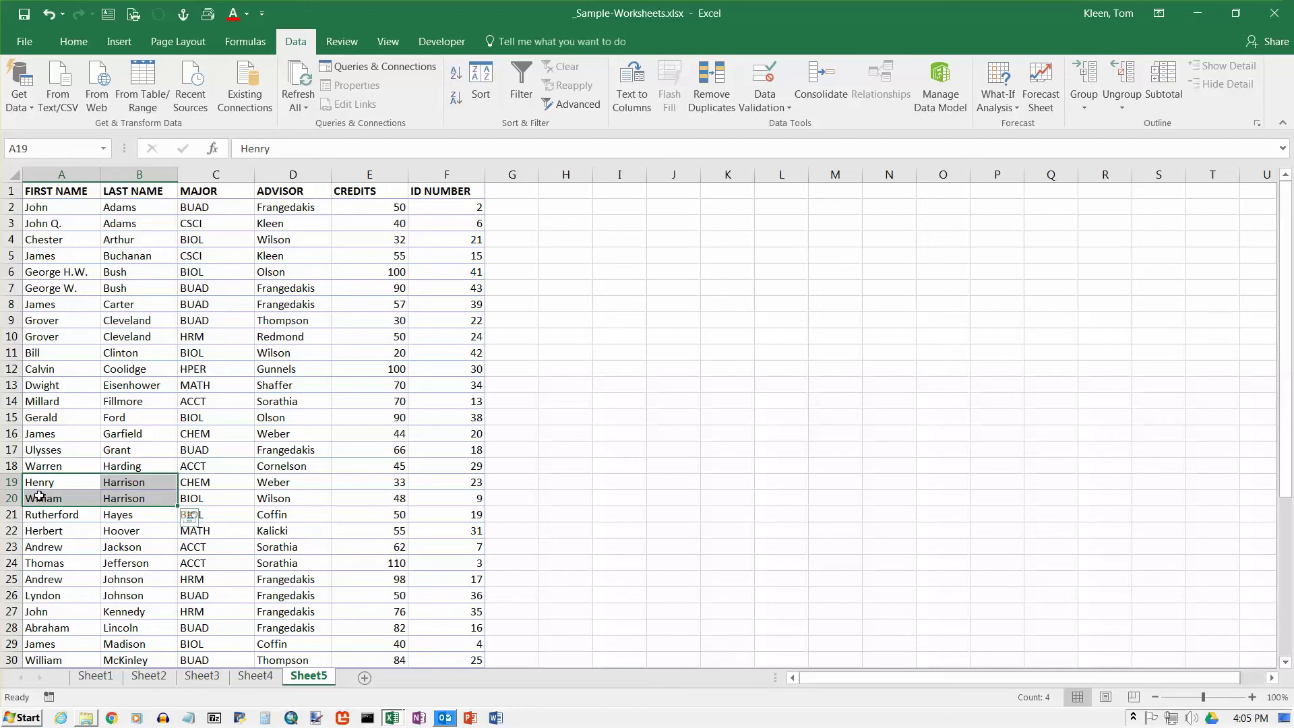
scroll(98, 625, "down", 1)
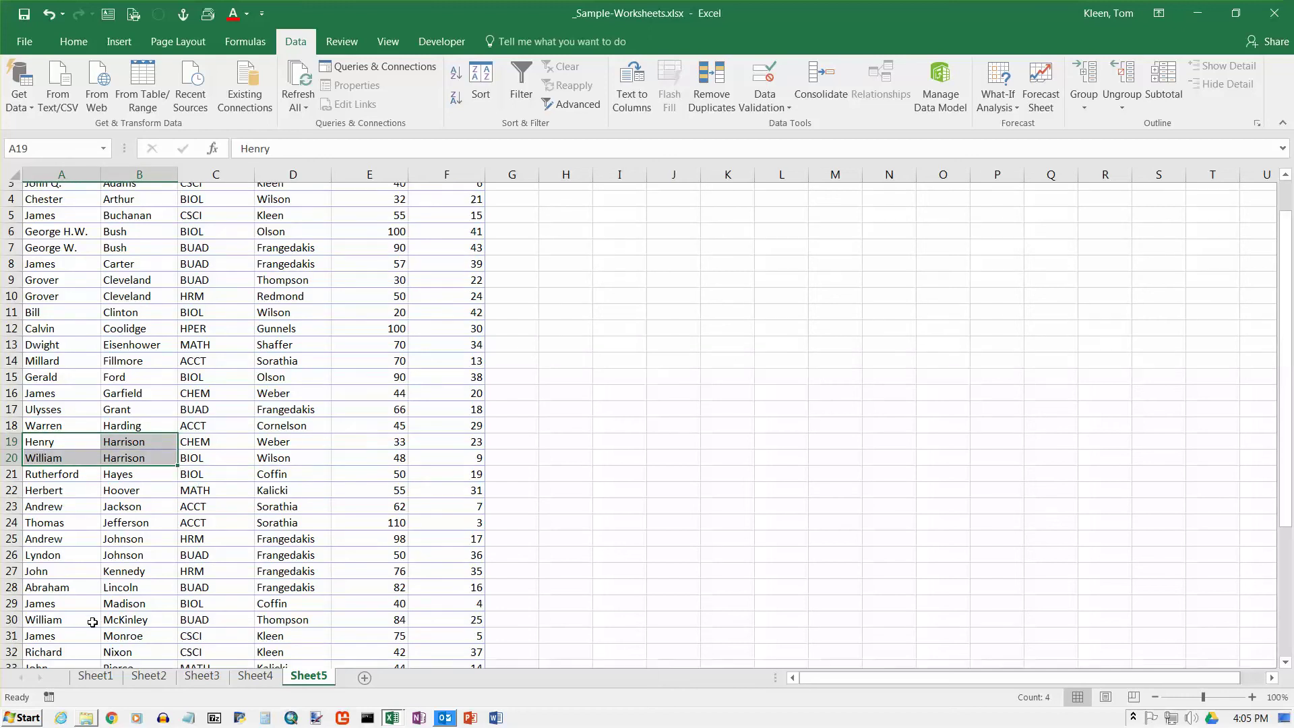
scroll(93, 610, "down", 1)
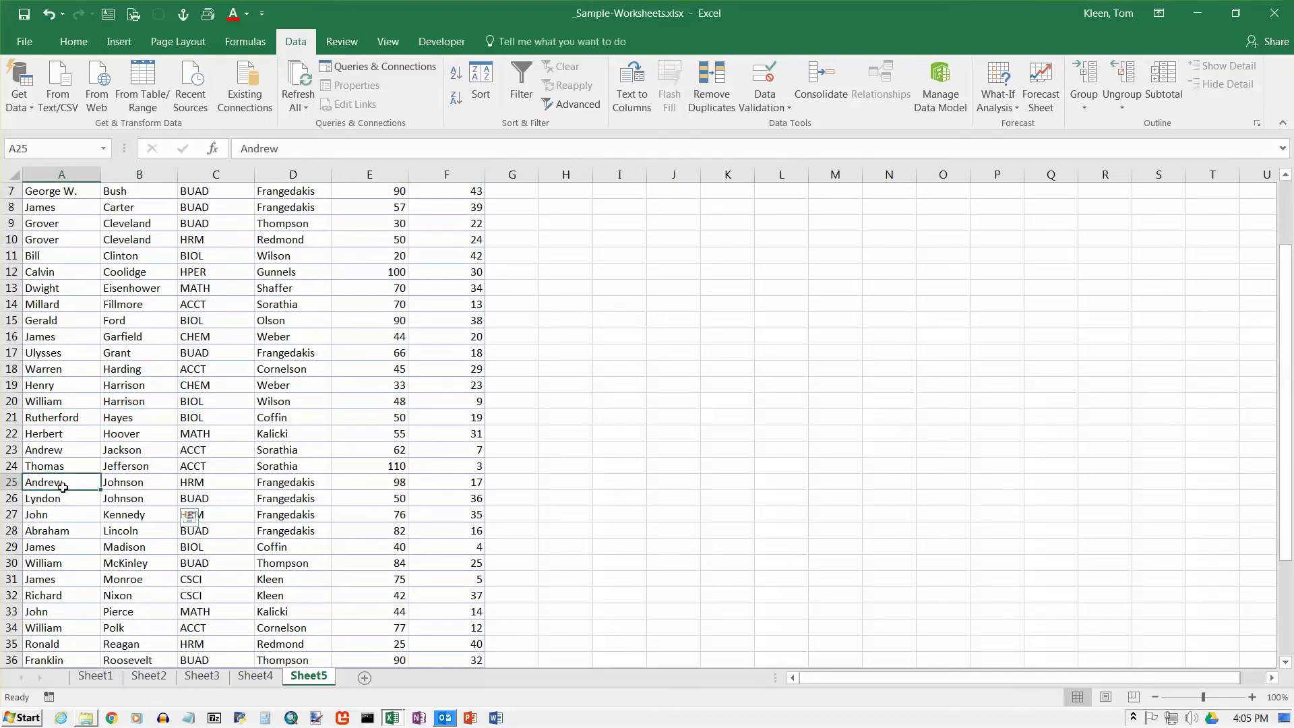
left_click_drag(62, 487, 130, 498)
scroll(151, 538, "down", 3)
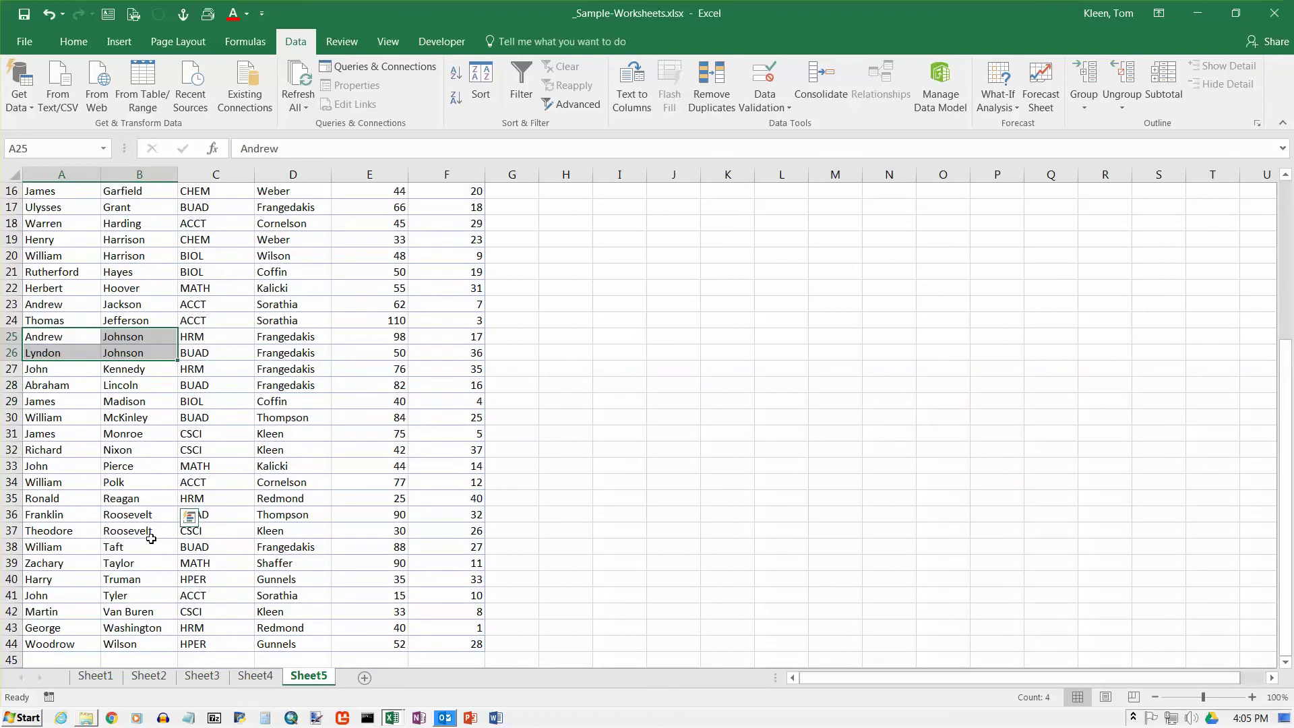
left_click_drag(37, 517, 137, 529)
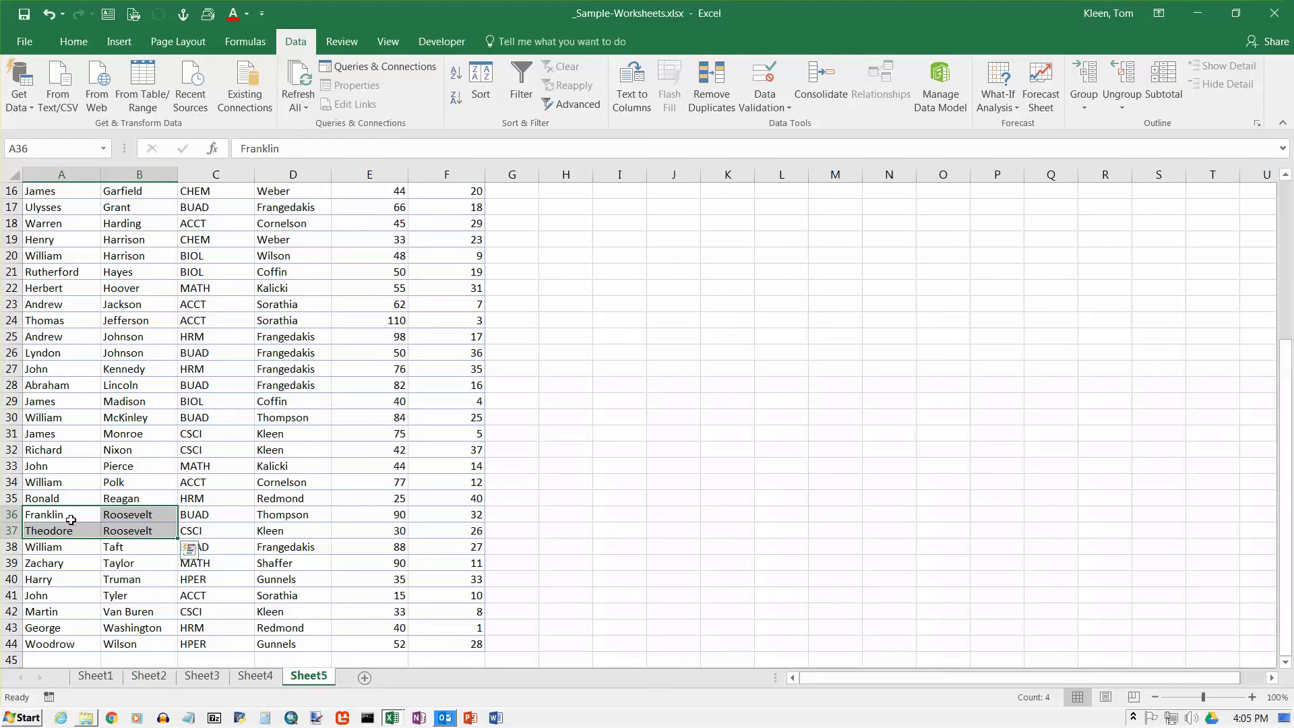
scroll(199, 399, "up", 5)
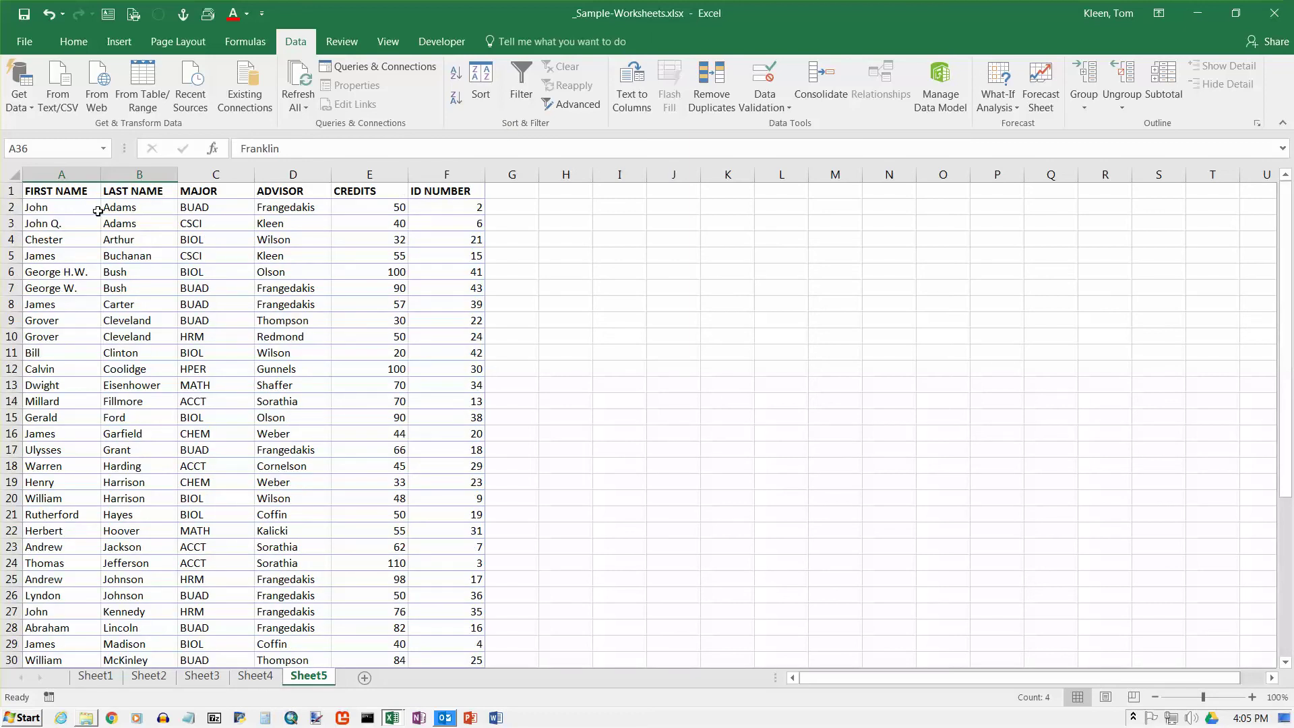
- Reopen the Sort dialog and check its Sort by column list, leaving Roosevelt unchanged
left_click(480, 74)
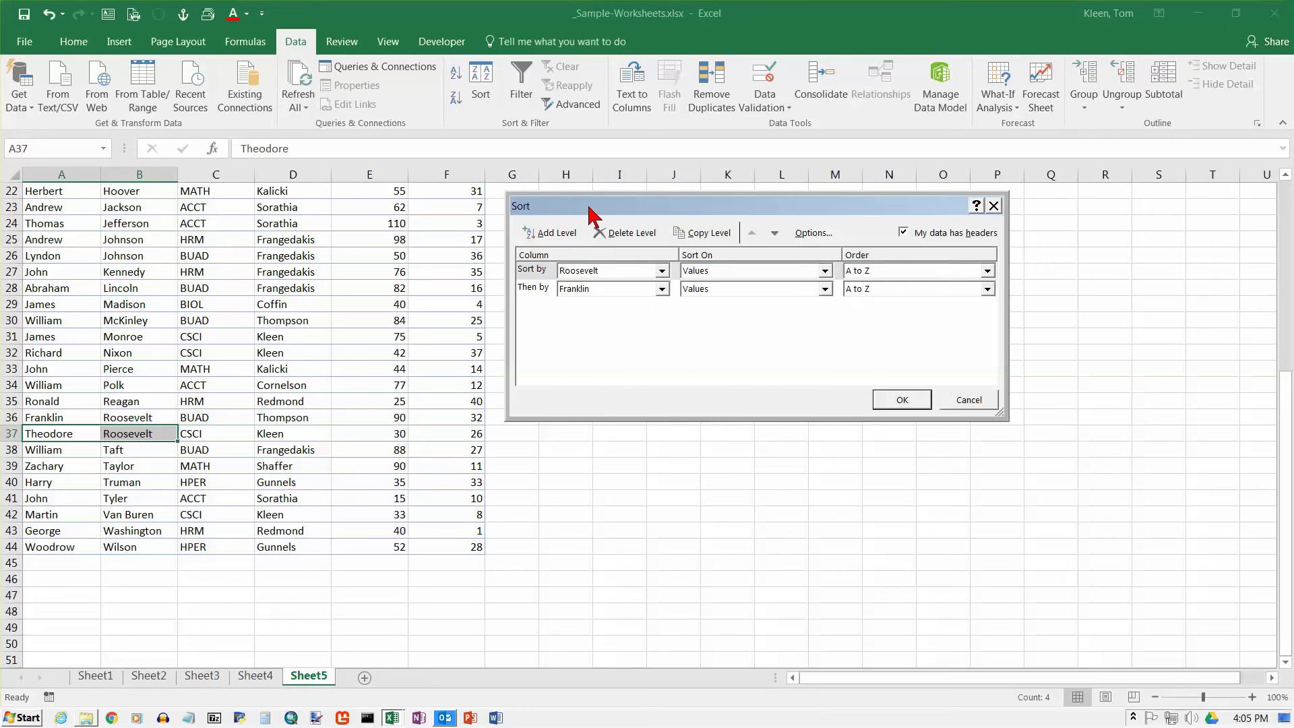
left_click_drag(587, 207, 642, 202)
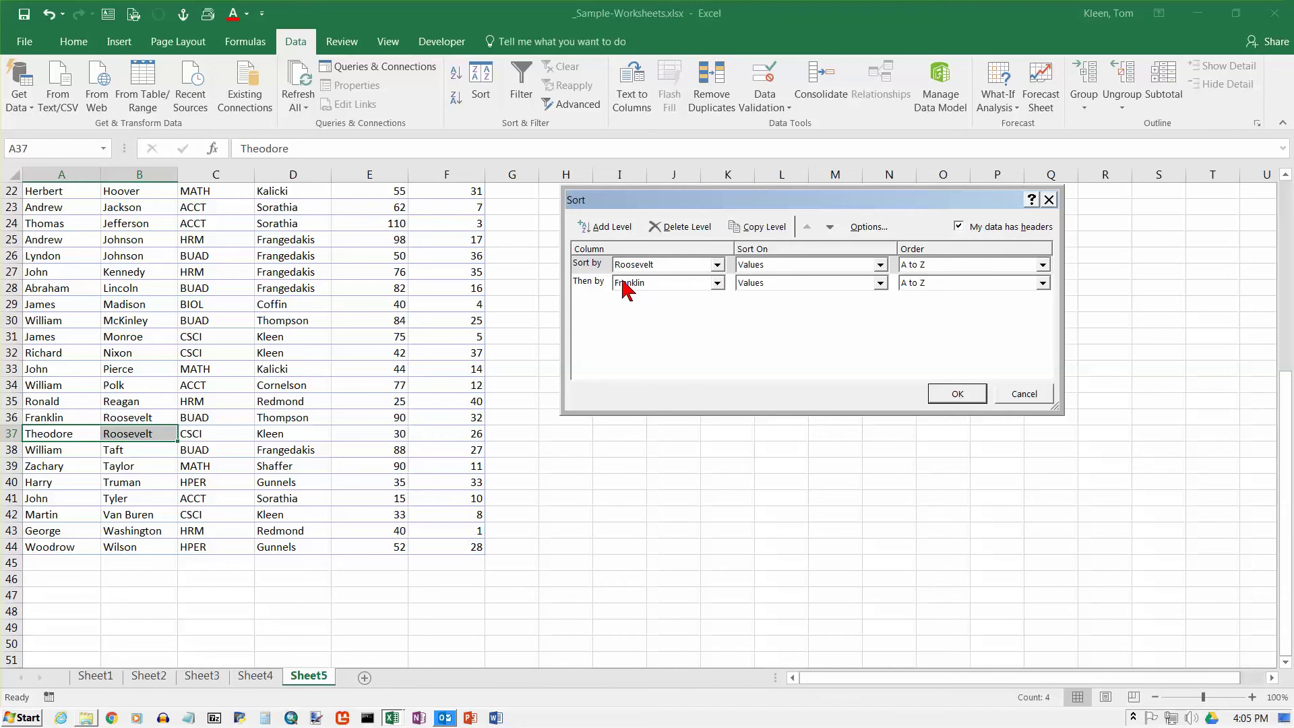
left_click(719, 265)
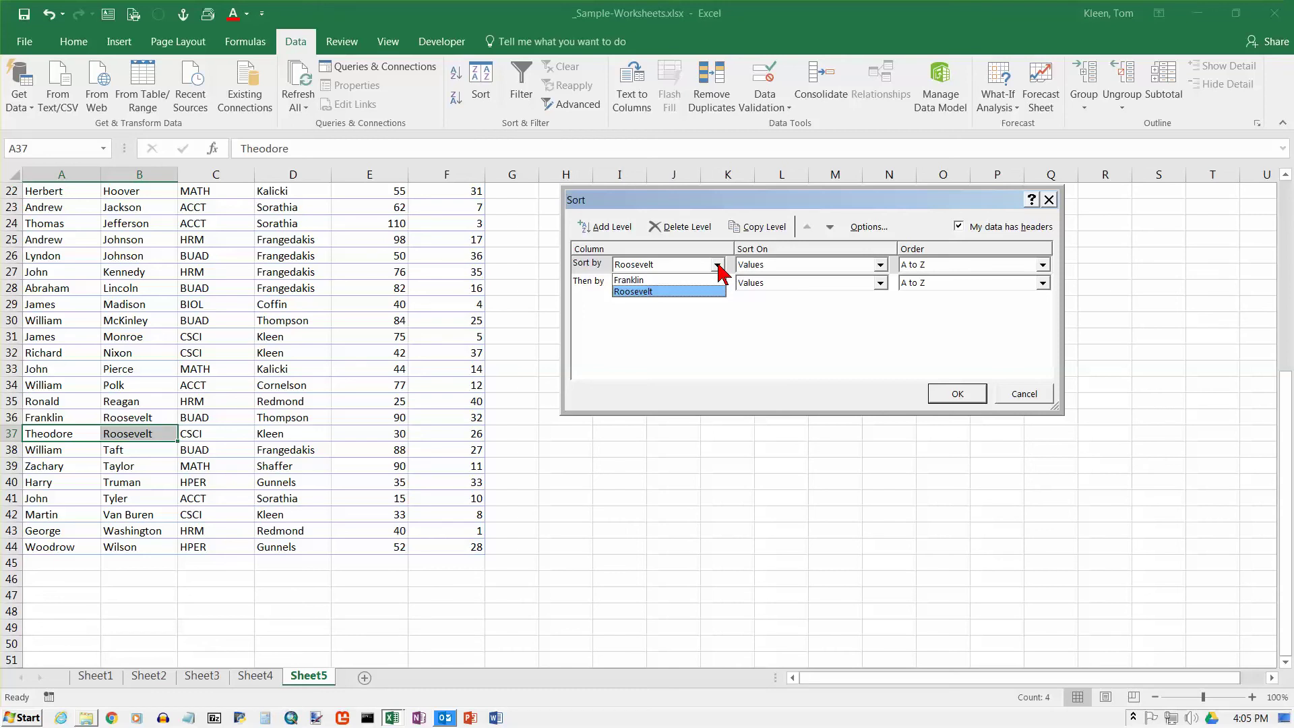
left_click(1038, 397)
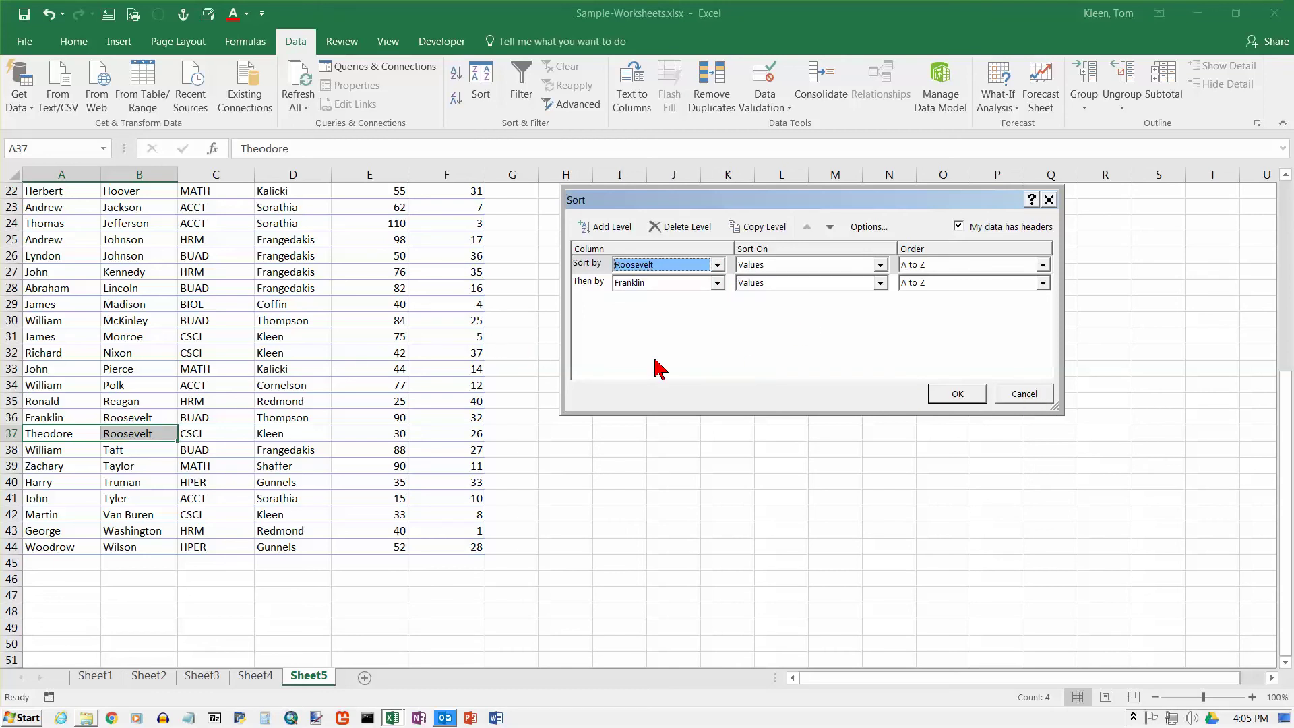
left_click(1020, 397)
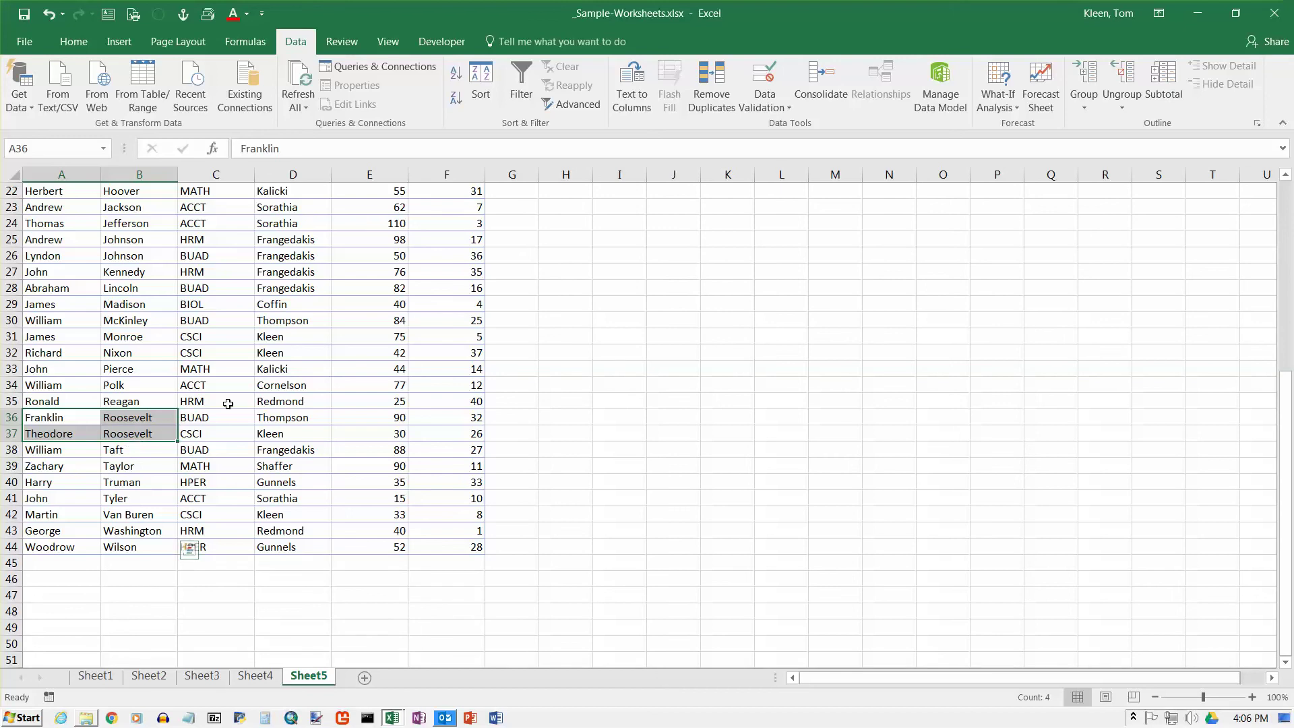
scroll(229, 402, "up", 7)
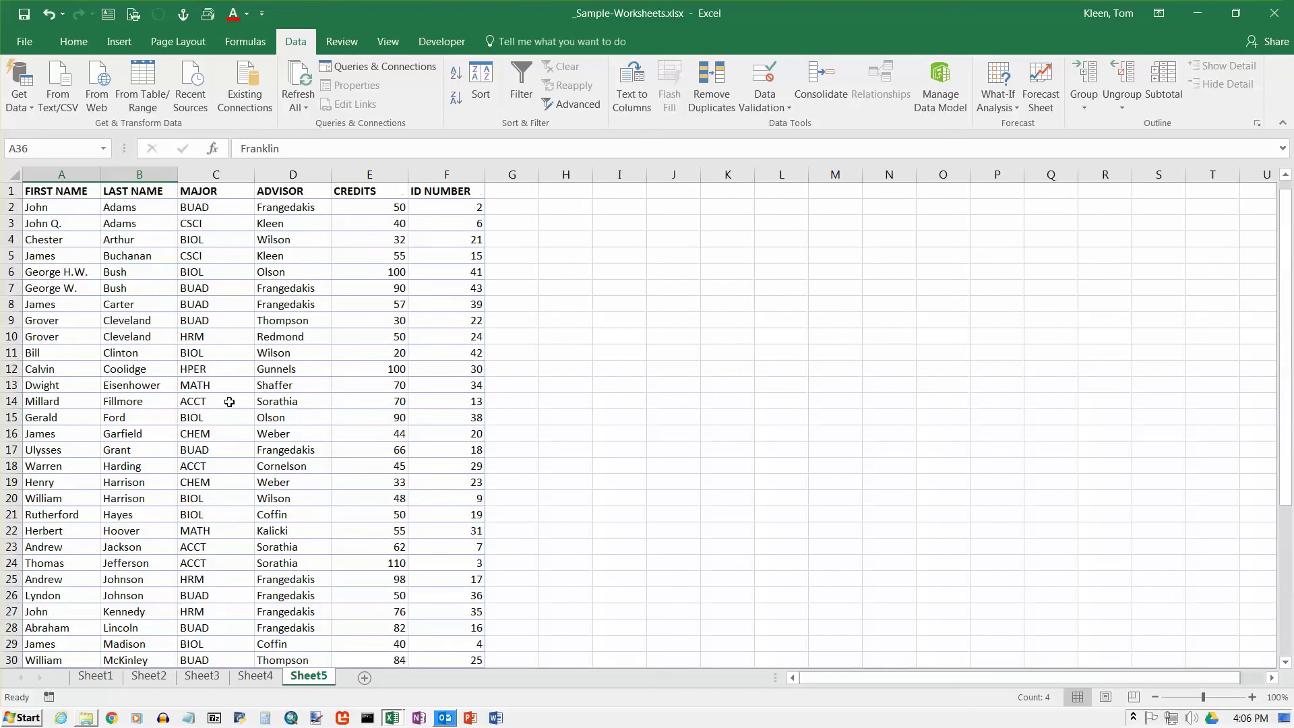
left_click(70, 210)
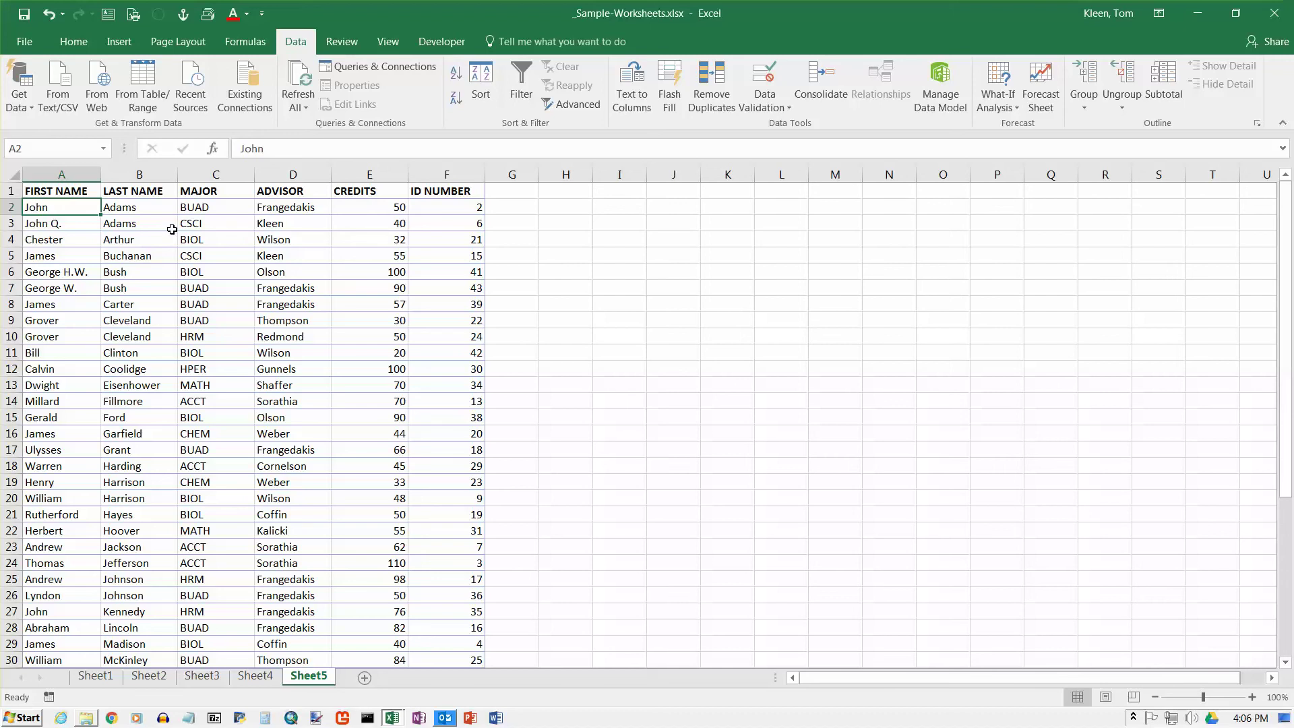
left_click(58, 174)
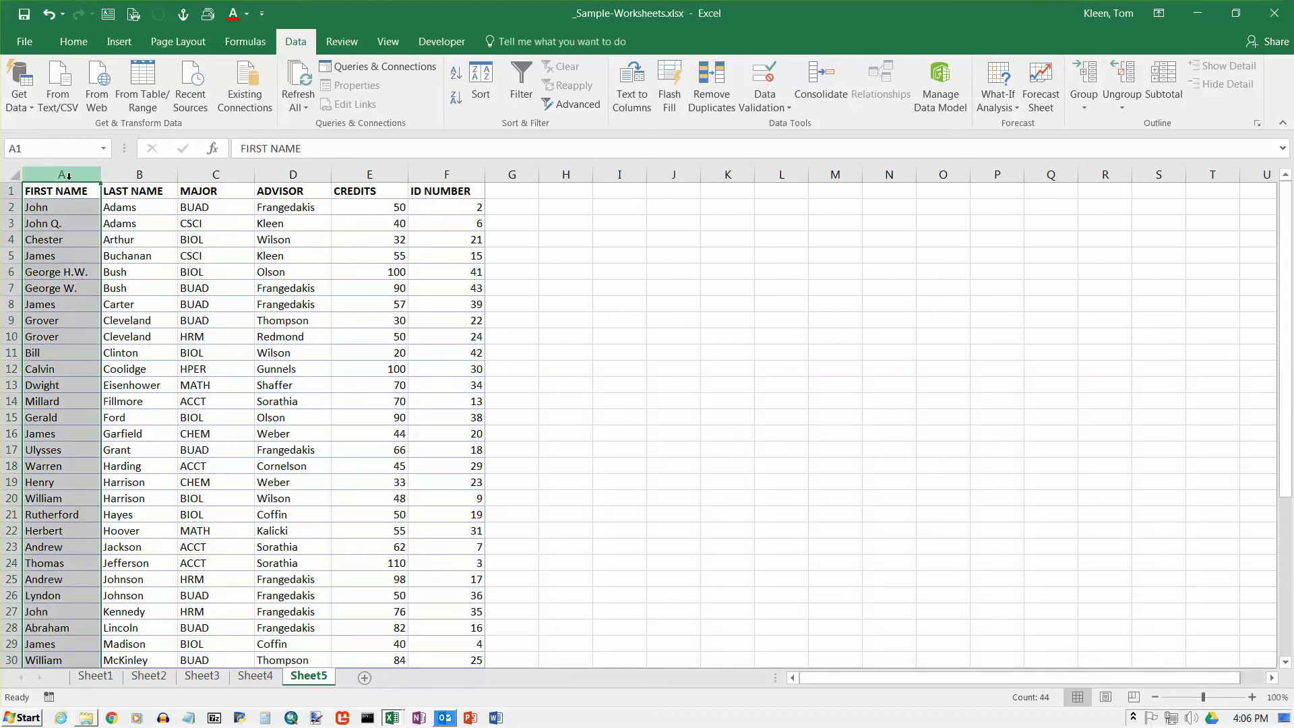
left_click_drag(68, 175, 246, 174)
left_click(138, 223)
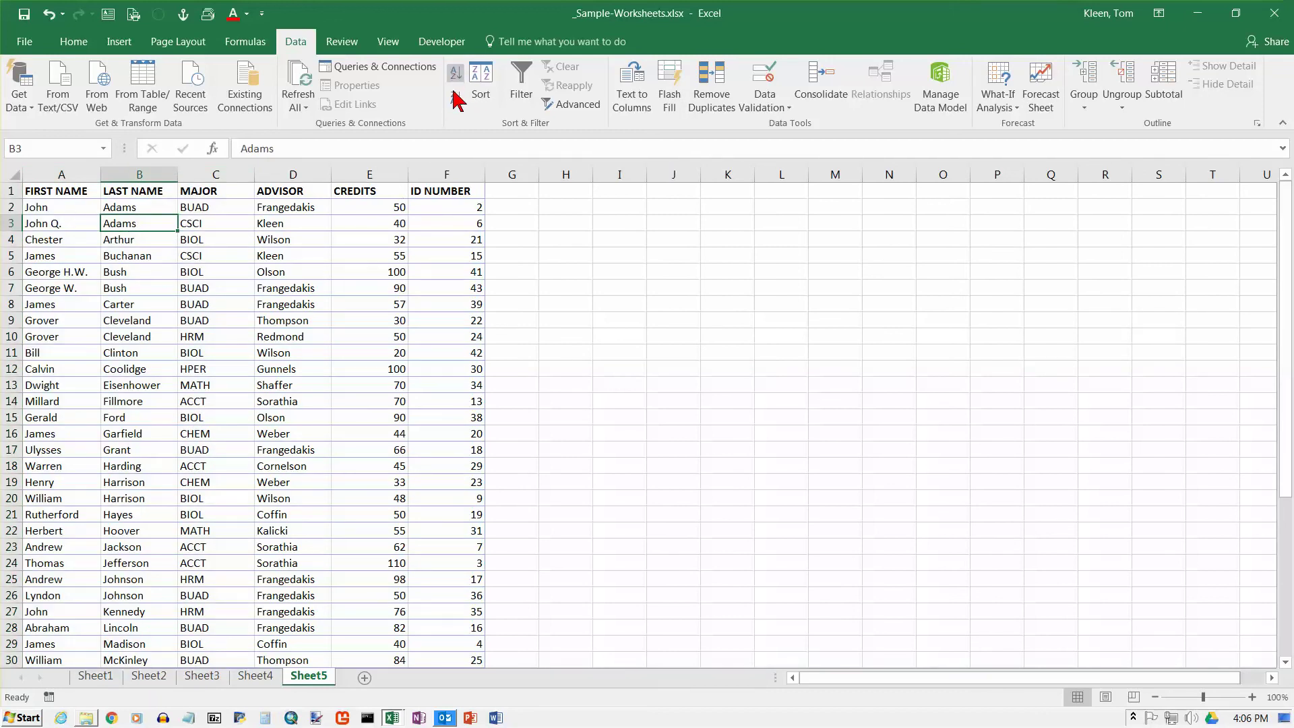
left_click(86, 208)
left_click(130, 208)
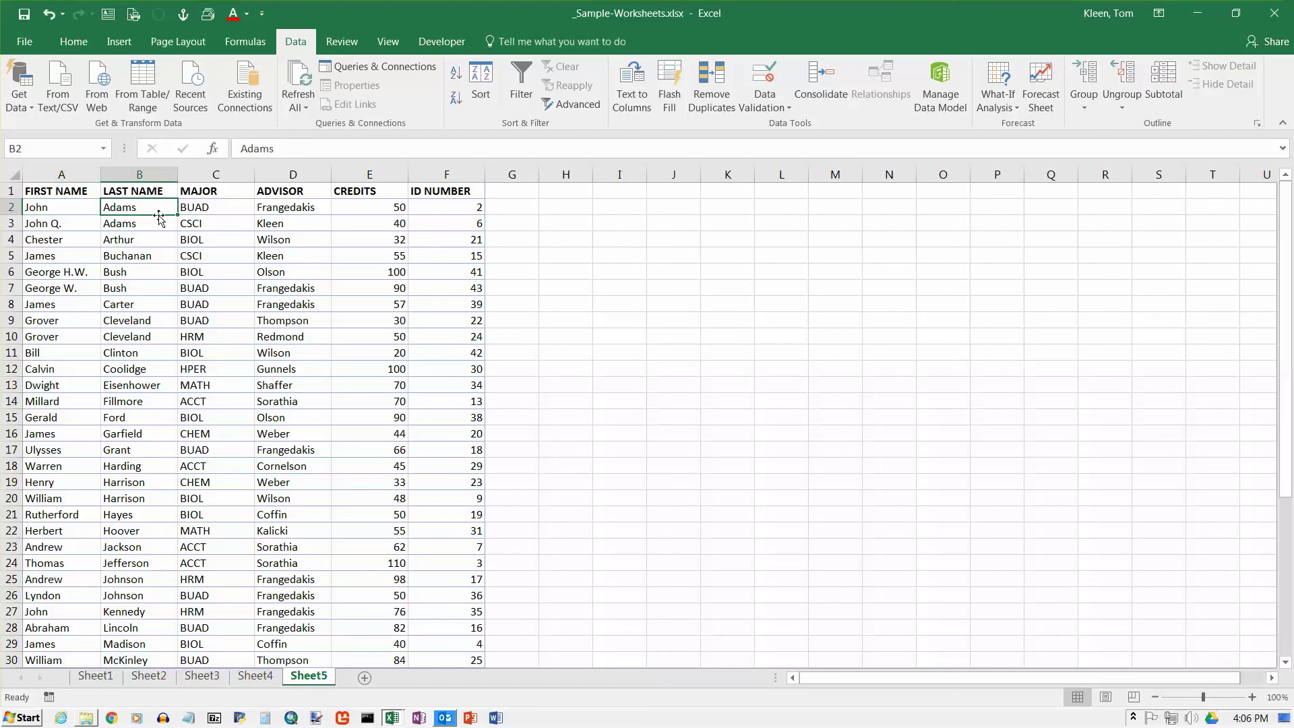
- In the Sort dialog, set the first level to MAJOR and the second to ADVISOR
left_click(481, 84)
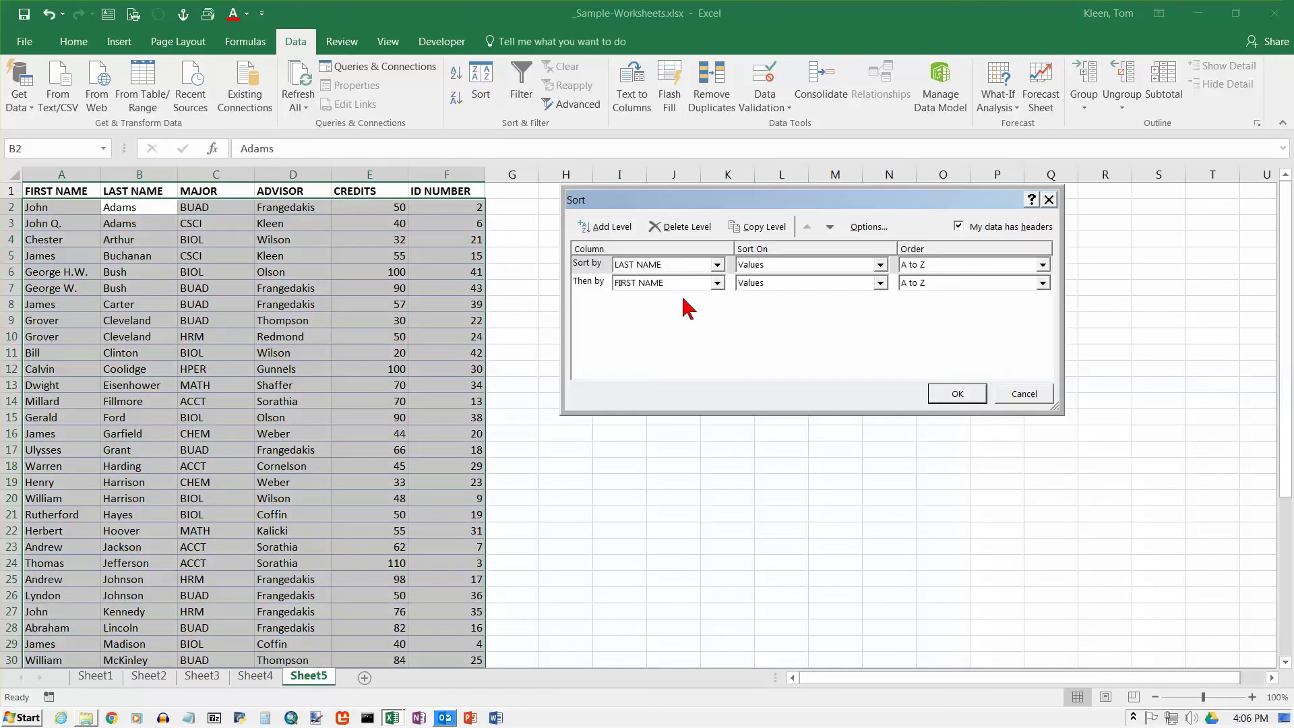
left_click(718, 265)
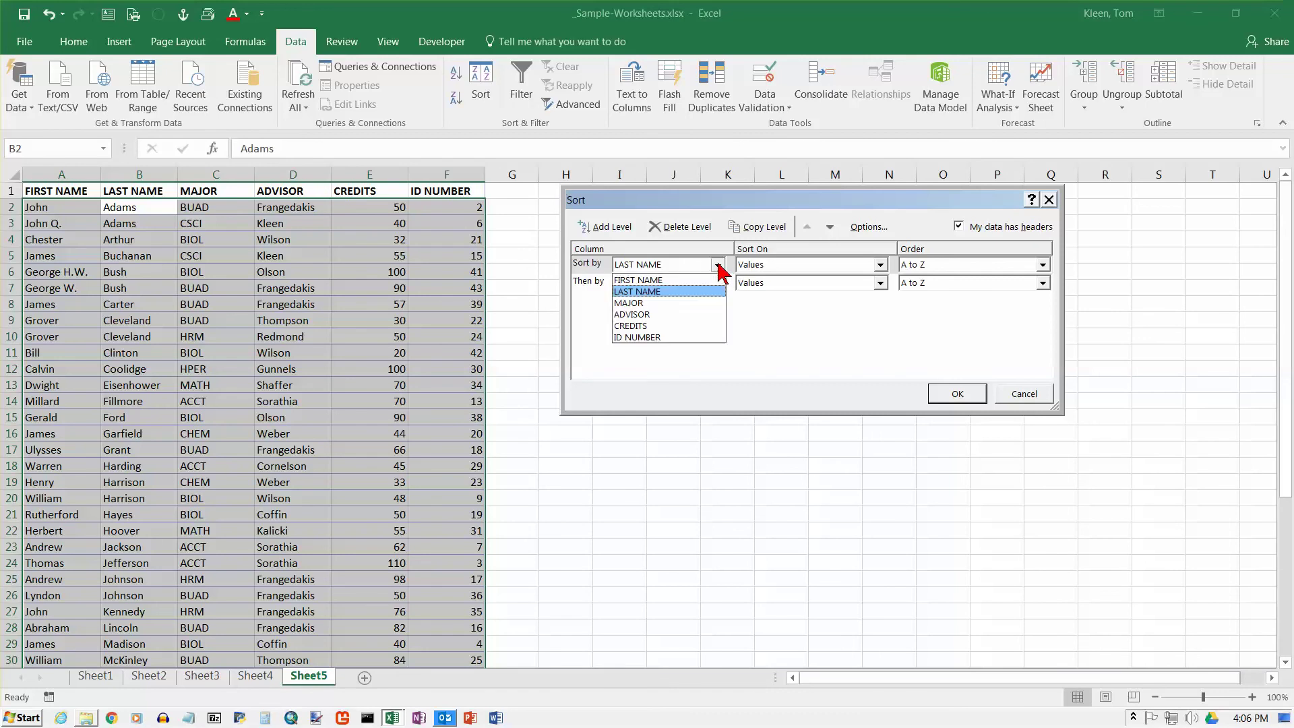
left_click(668, 304)
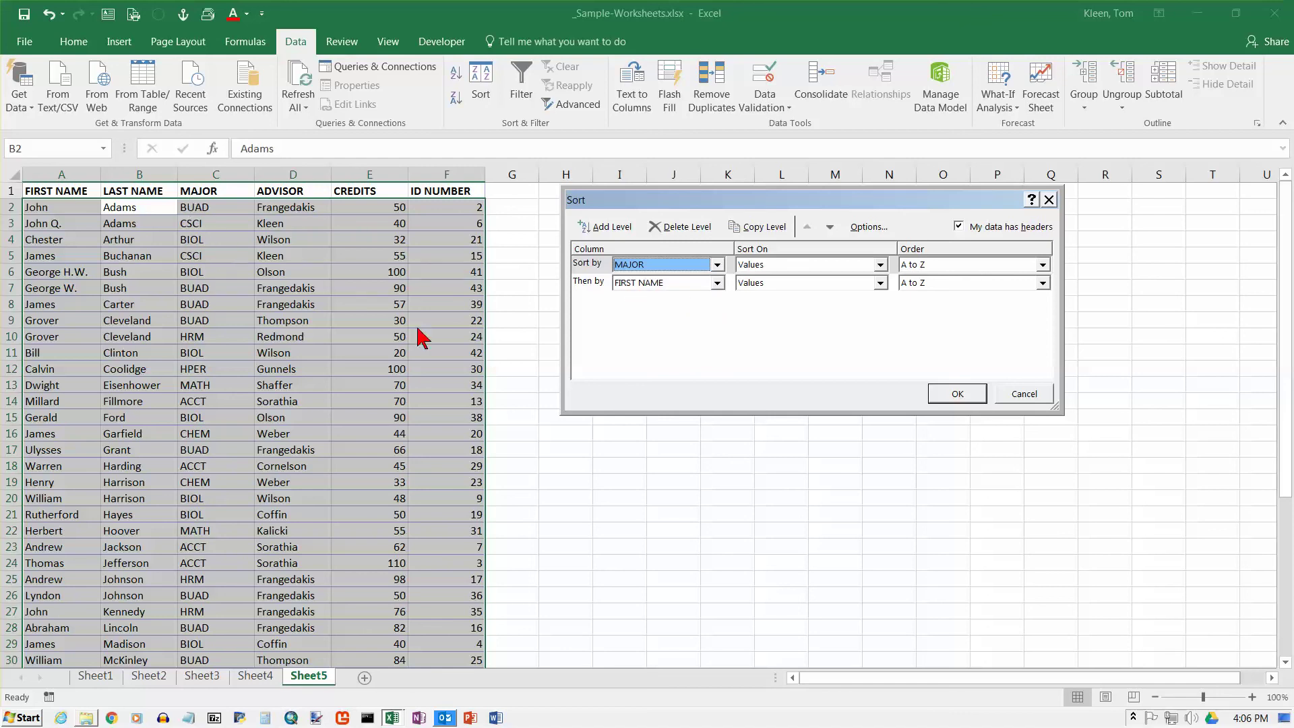
left_click(717, 284)
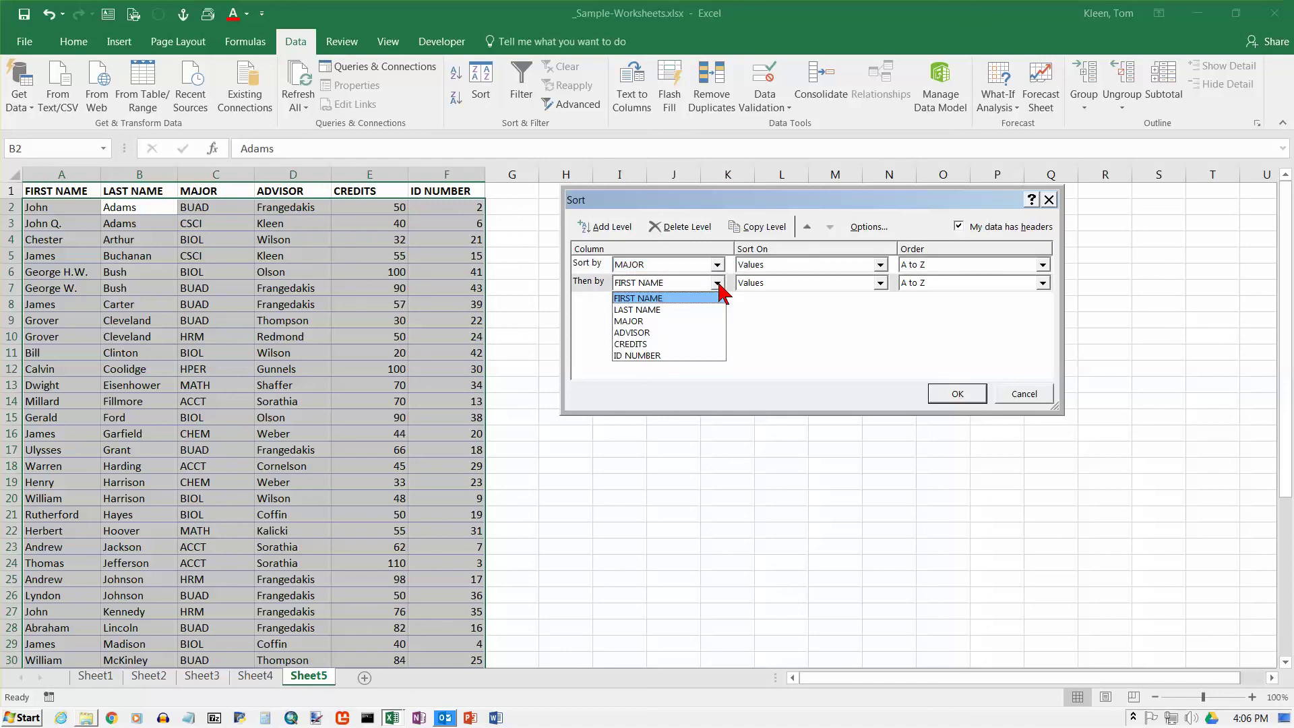
left_click(676, 333)
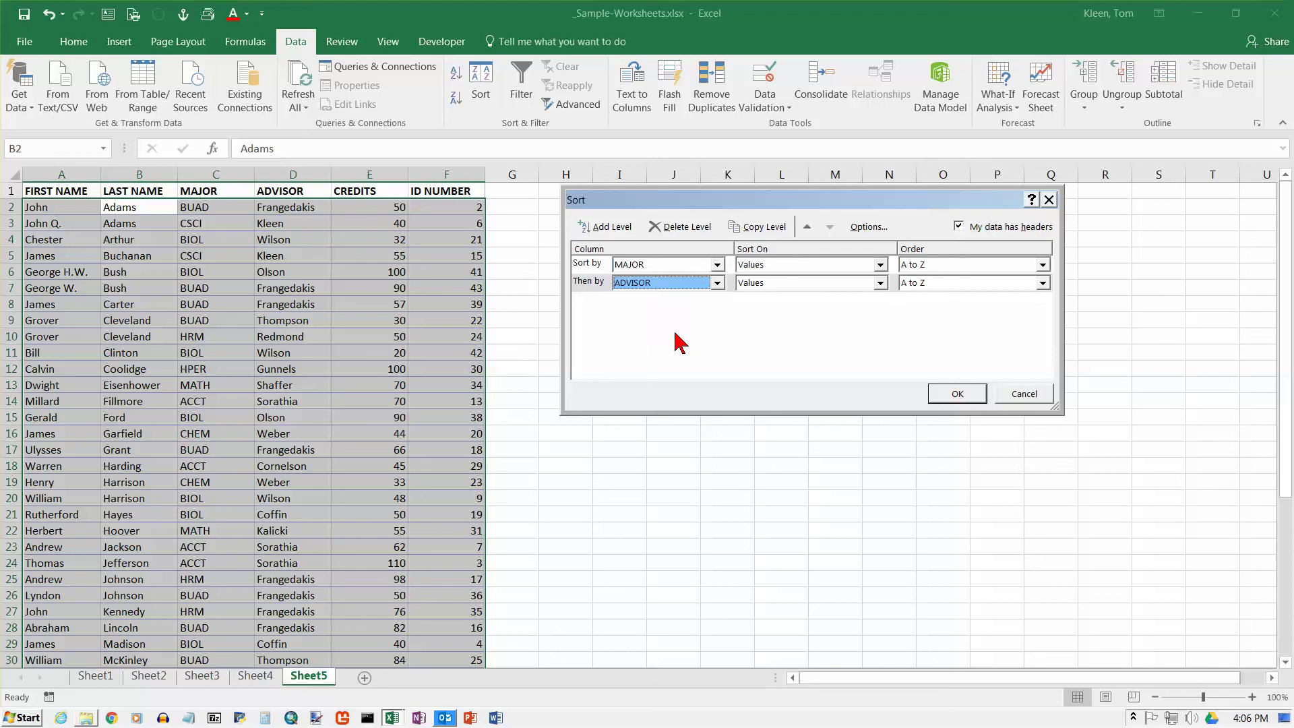
- Add a third level sorting CREDITS Largest to Smallest and apply the three-level sort
left_click(610, 229)
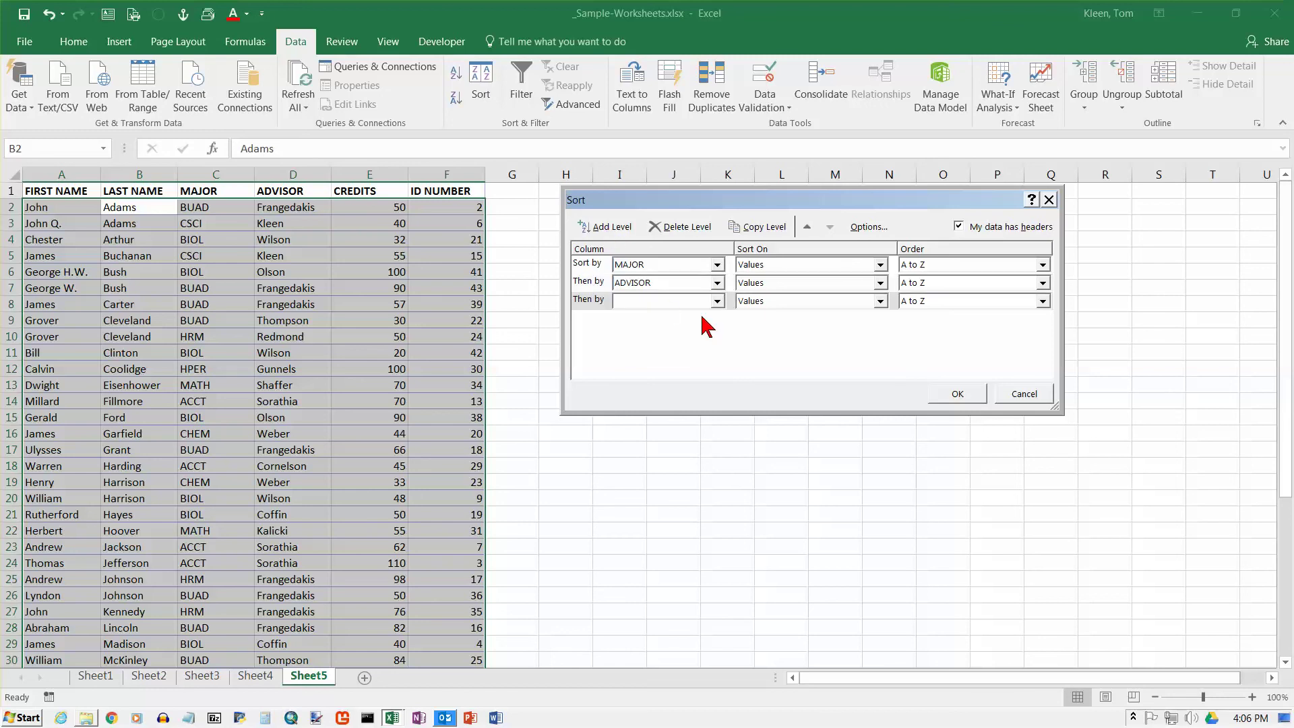
left_click(717, 301)
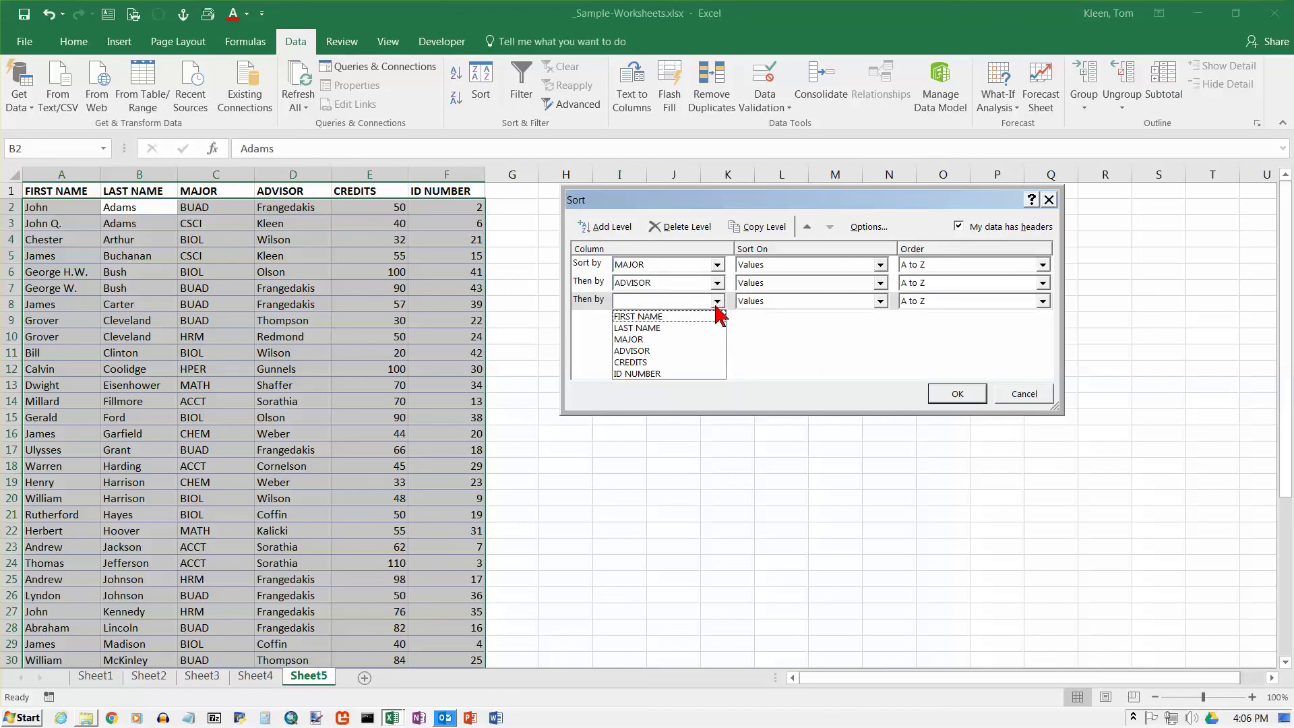
left_click(647, 363)
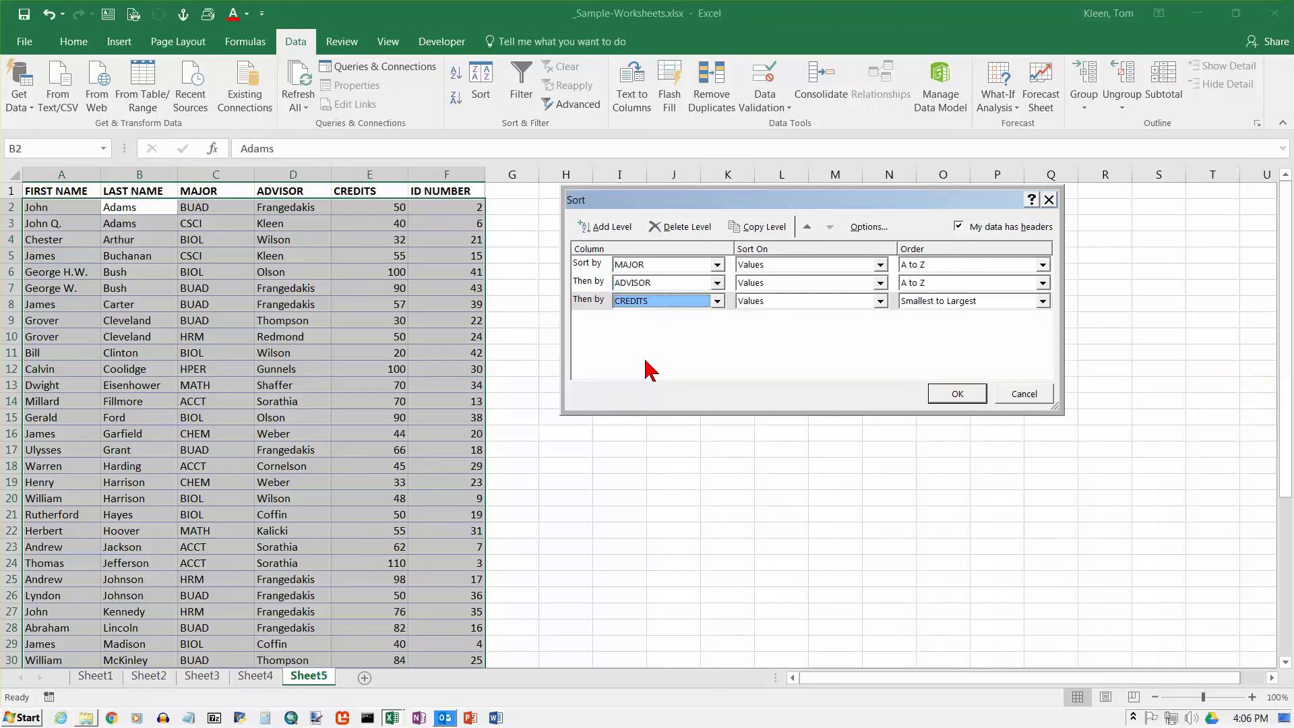
left_click(1041, 301)
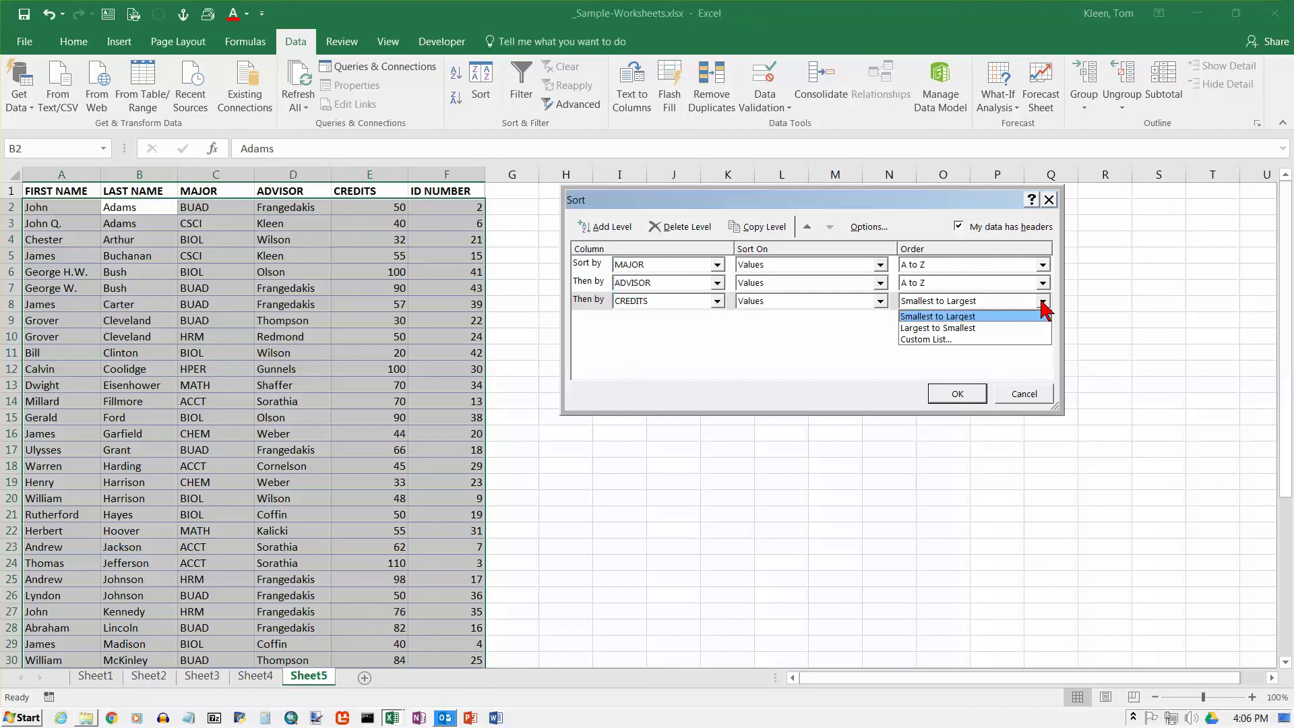
left_click(961, 328)
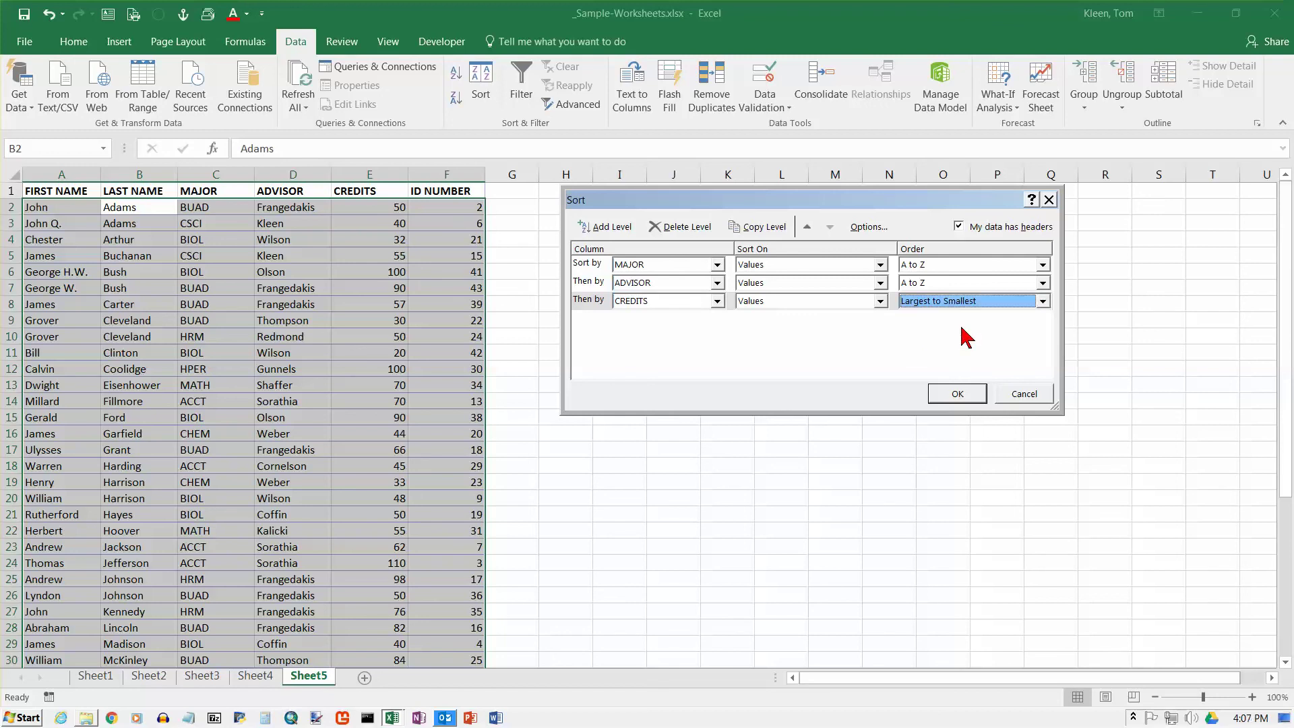
left_click(949, 393)
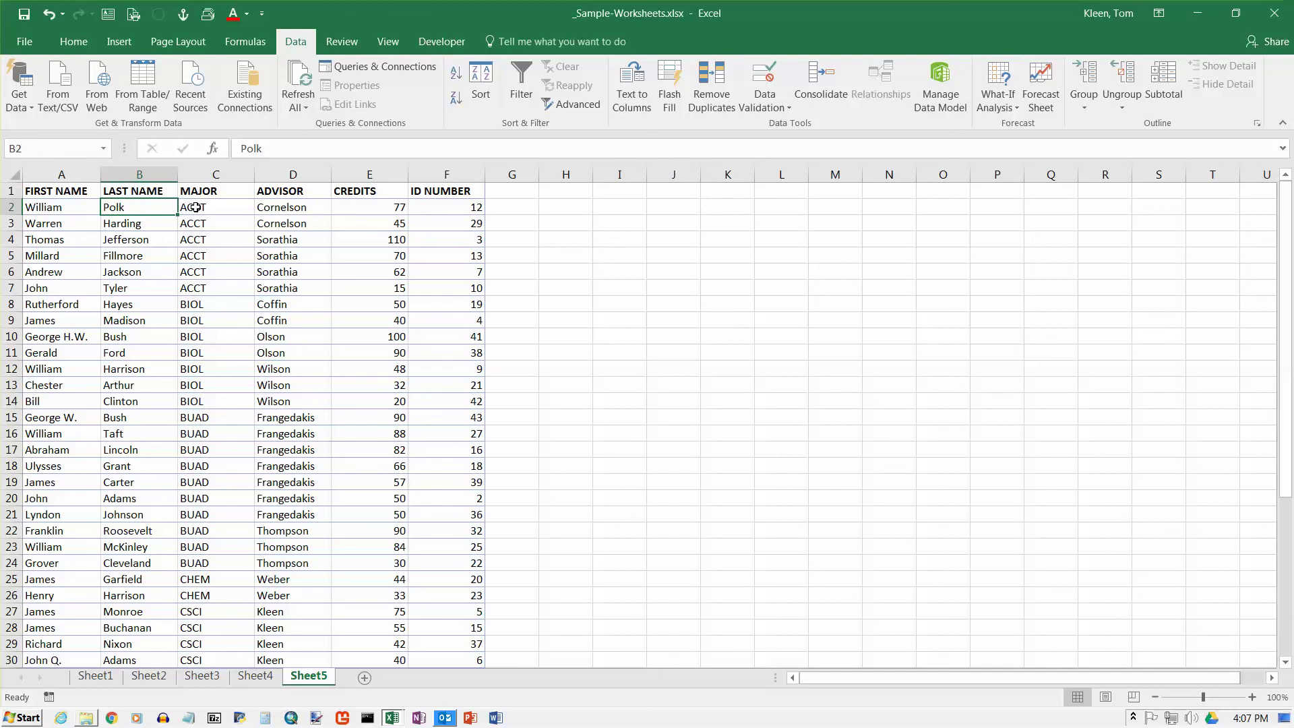
left_click_drag(195, 207, 284, 289)
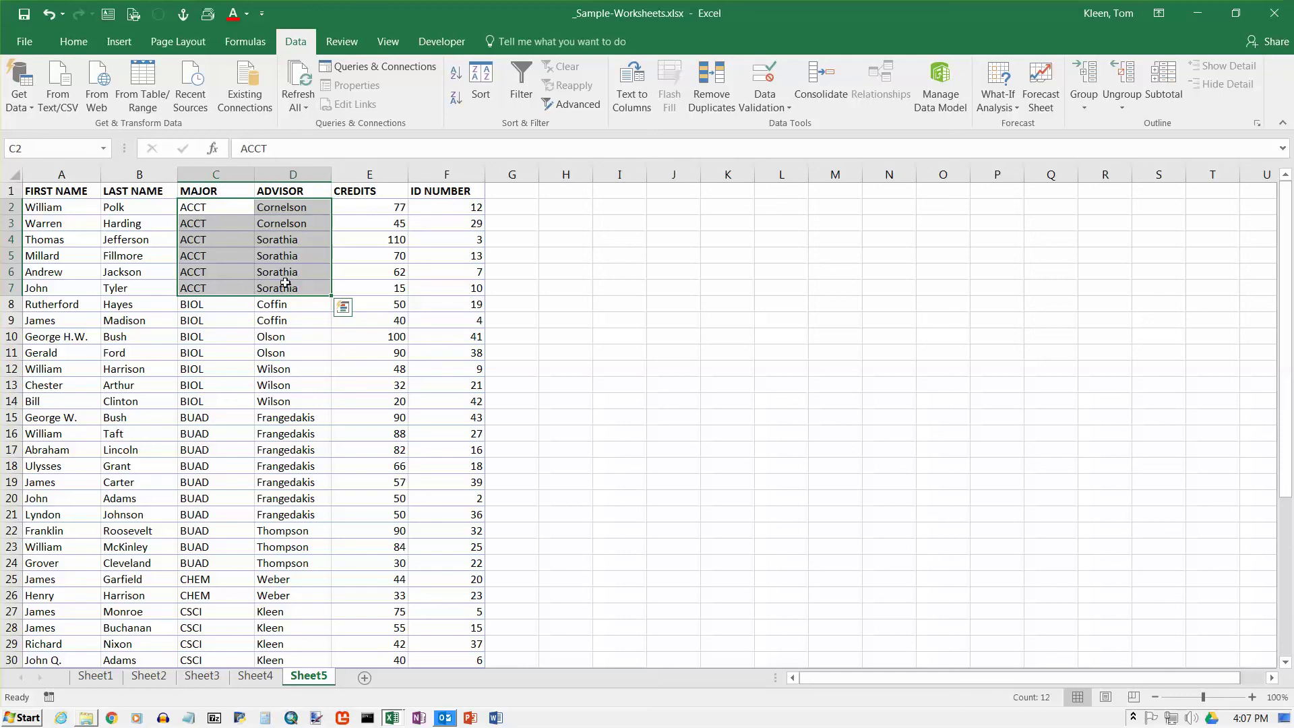
left_click_drag(199, 246, 373, 284)
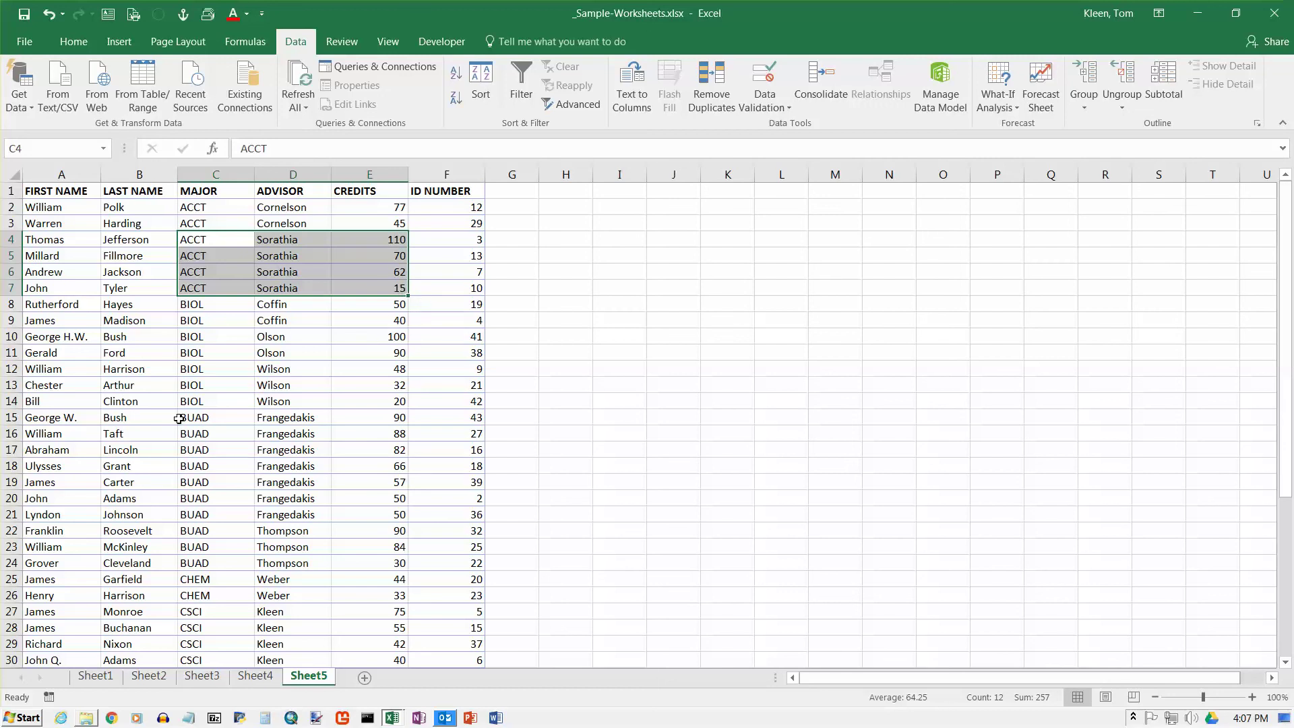
left_click_drag(184, 422, 310, 564)
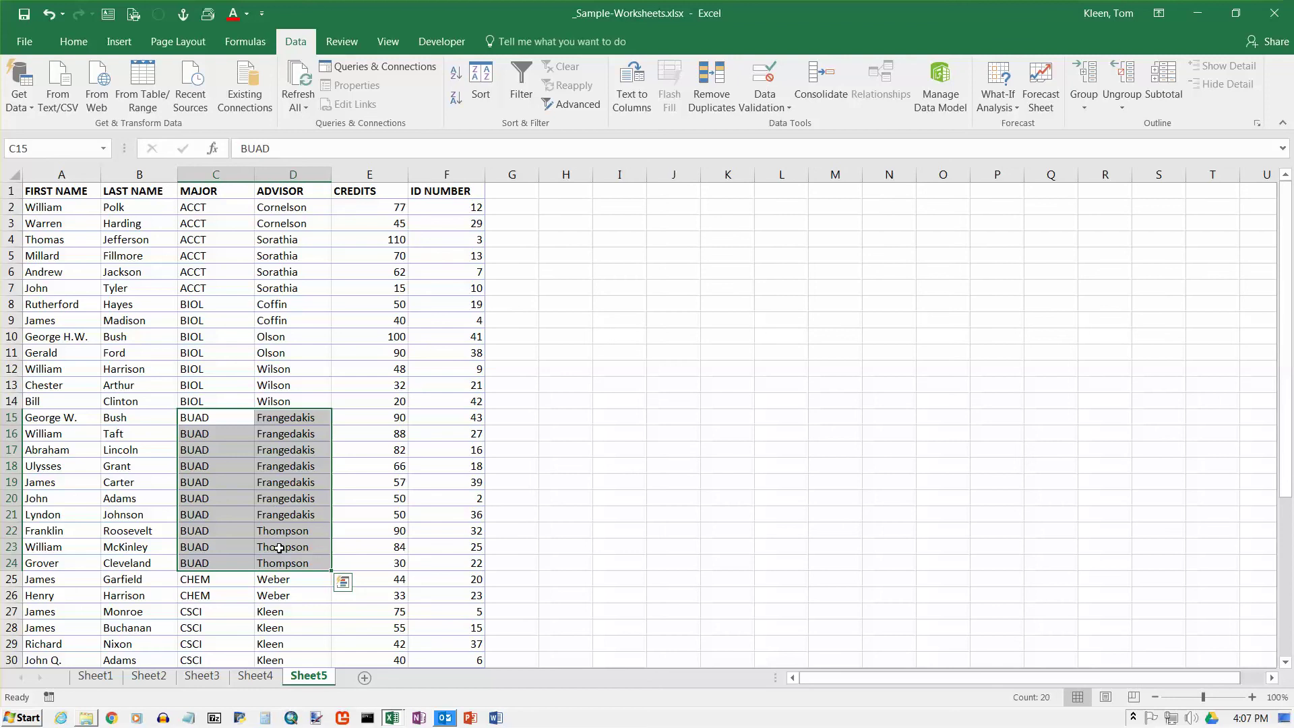
left_click_drag(206, 425, 391, 563)
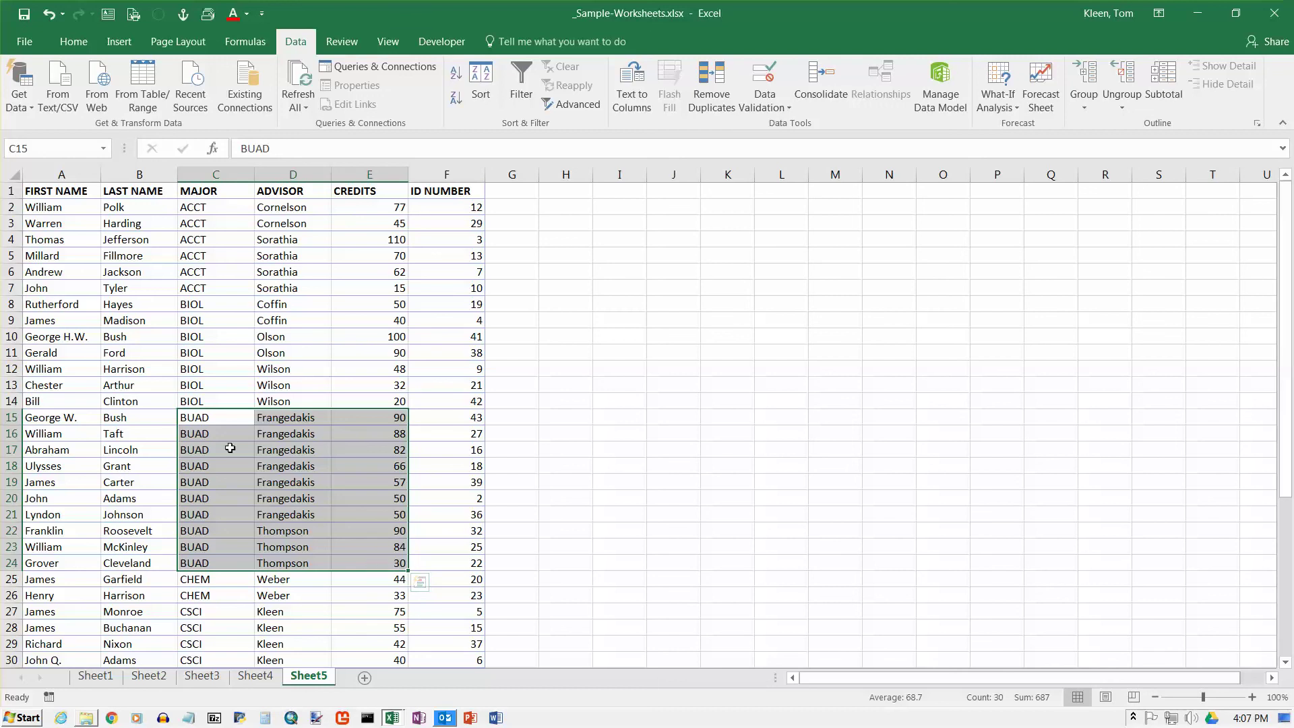
left_click(172, 417)
left_click(214, 421)
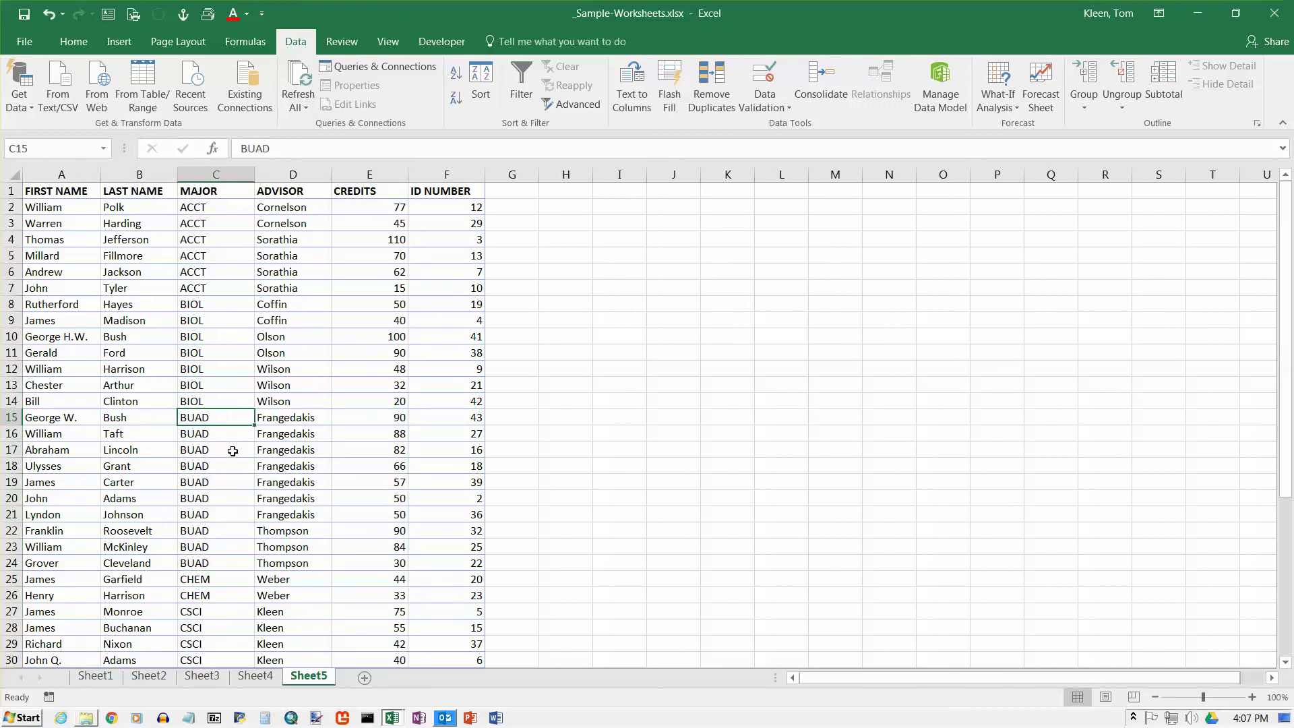